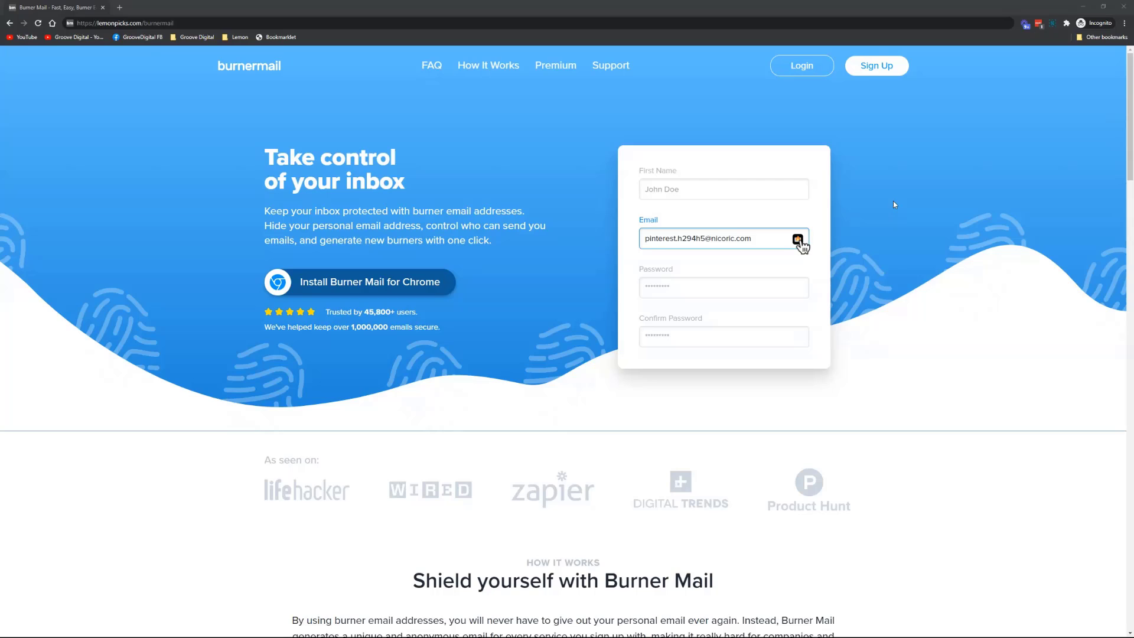
Step: Scroll down through the landing page's feature sections and customer reviews
scroll(894, 205, "down", 2)
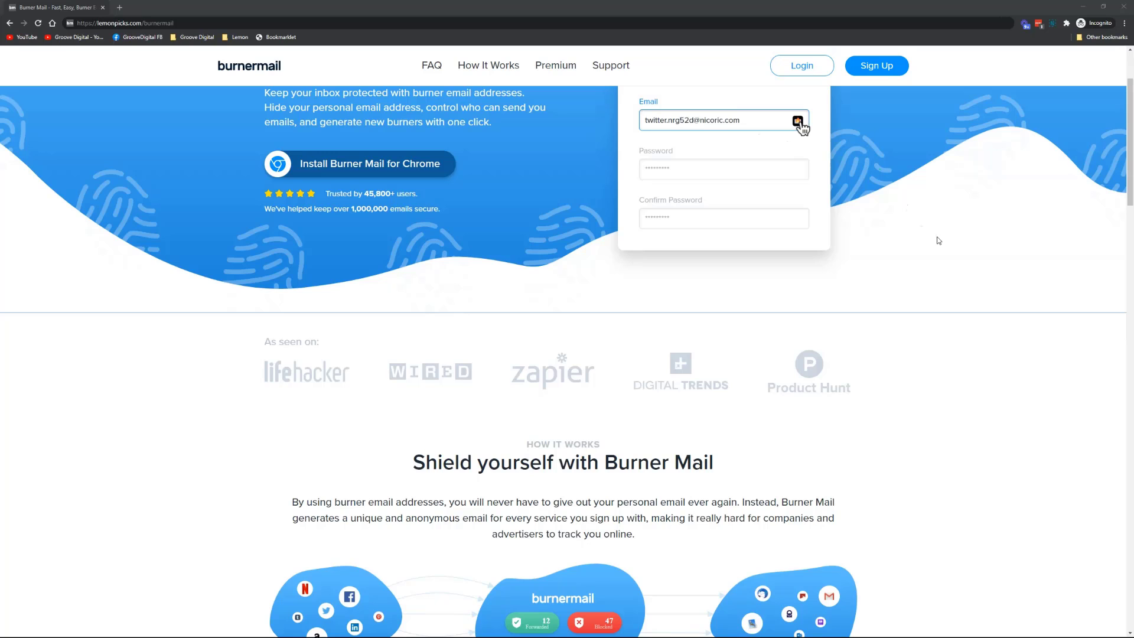
scroll(938, 240, "down", 3)
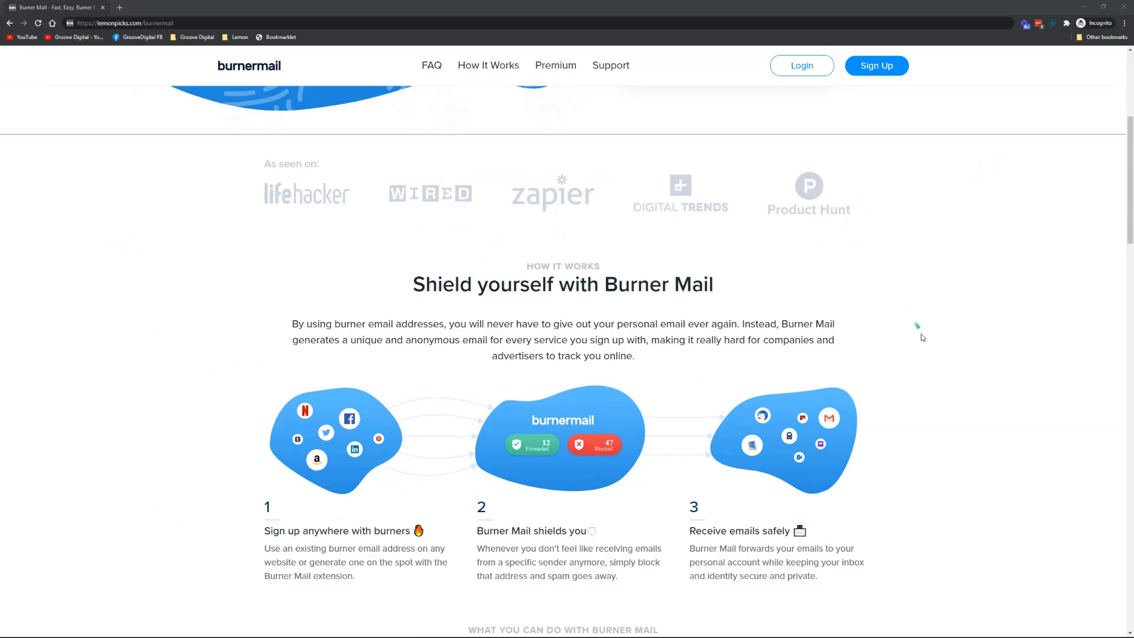
scroll(923, 337, "down", 2)
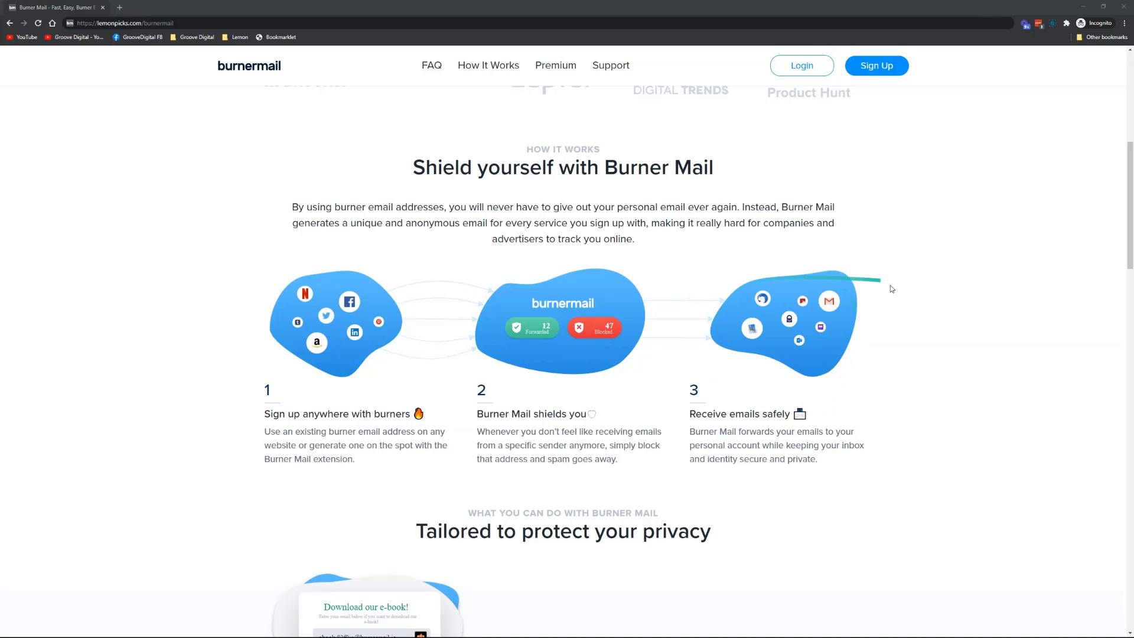
scroll(901, 366, "down", 3)
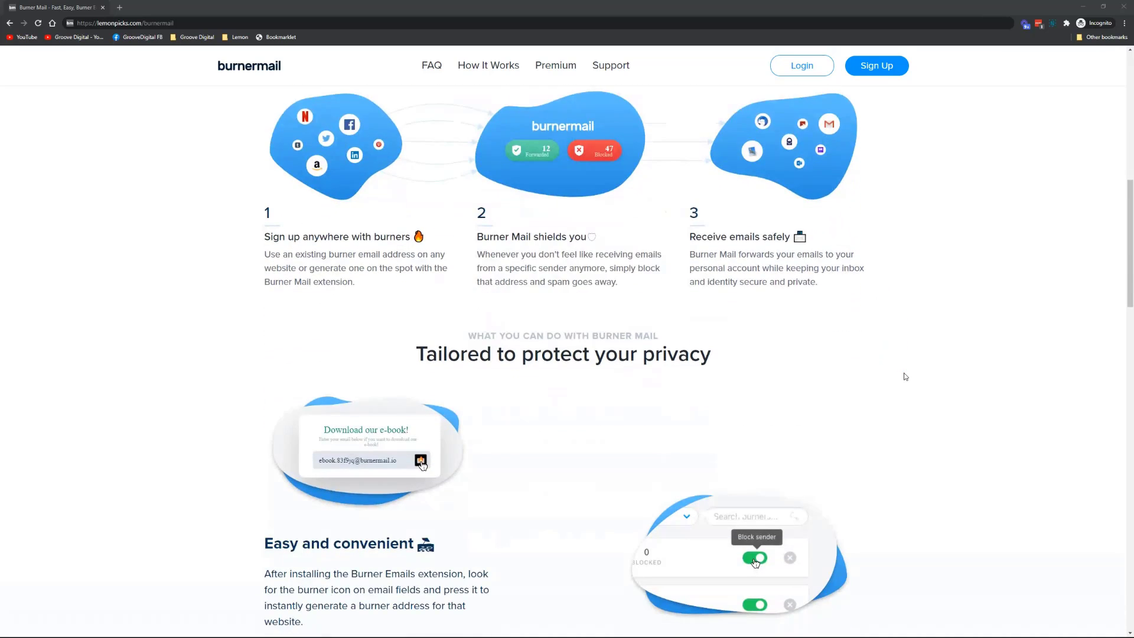
scroll(906, 377, "down", 1)
scroll(905, 378, "down", 1)
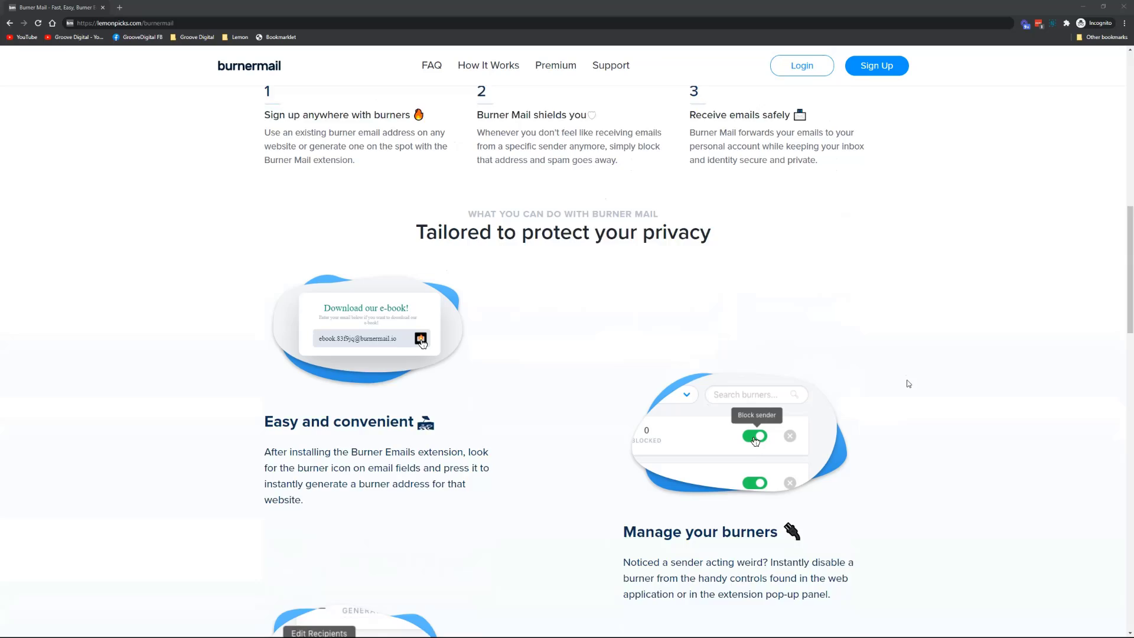
scroll(748, 342, "down", 3)
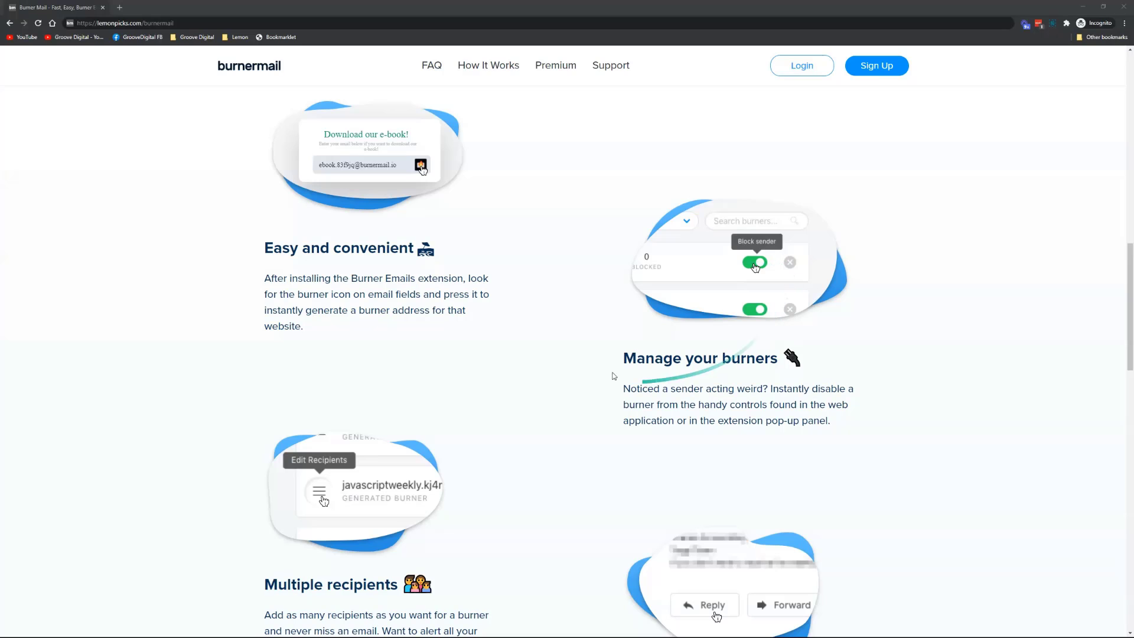
scroll(548, 313, "down", 2)
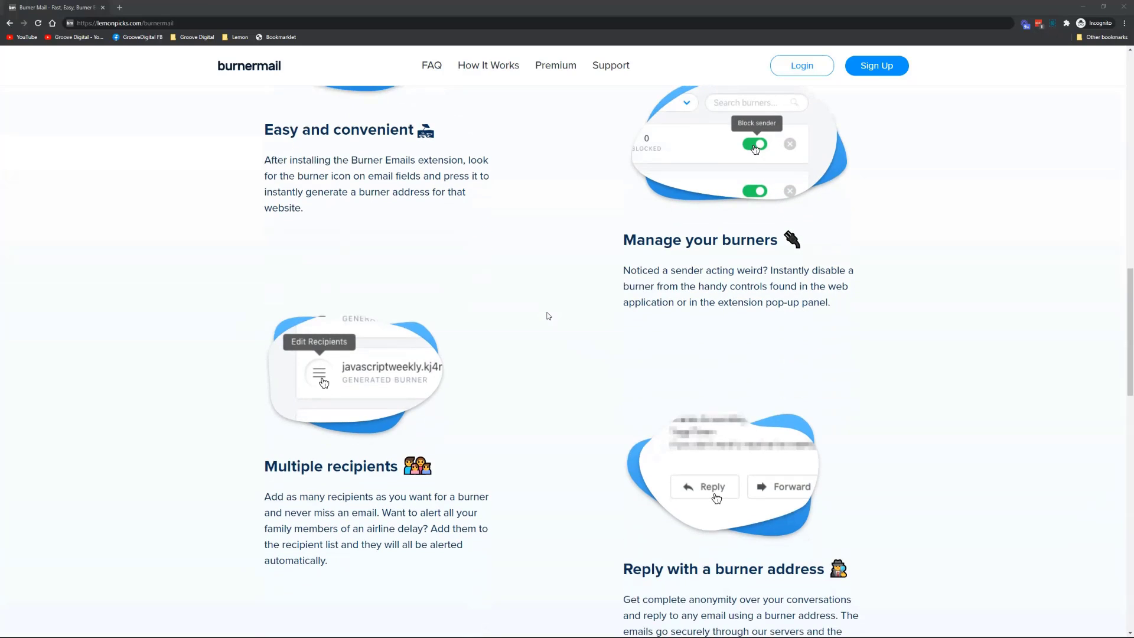
scroll(548, 314, "down", 2)
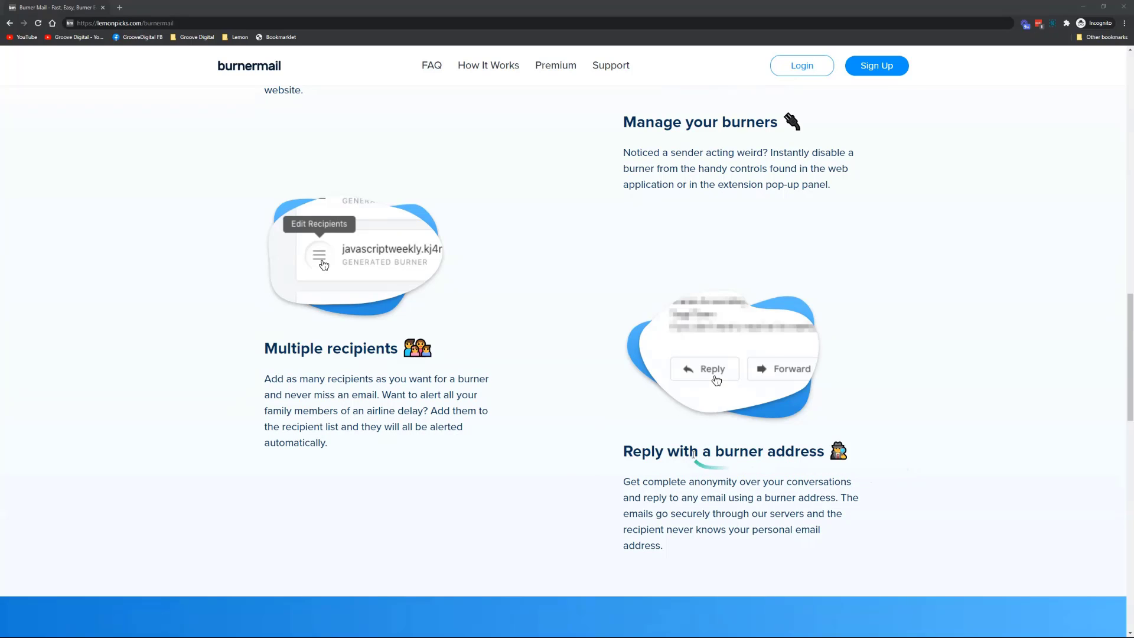
Step: Highlight 'burner address' in a heading, then minimize the landing page to reveal the dashboard
left_click_drag(715, 452, 859, 447)
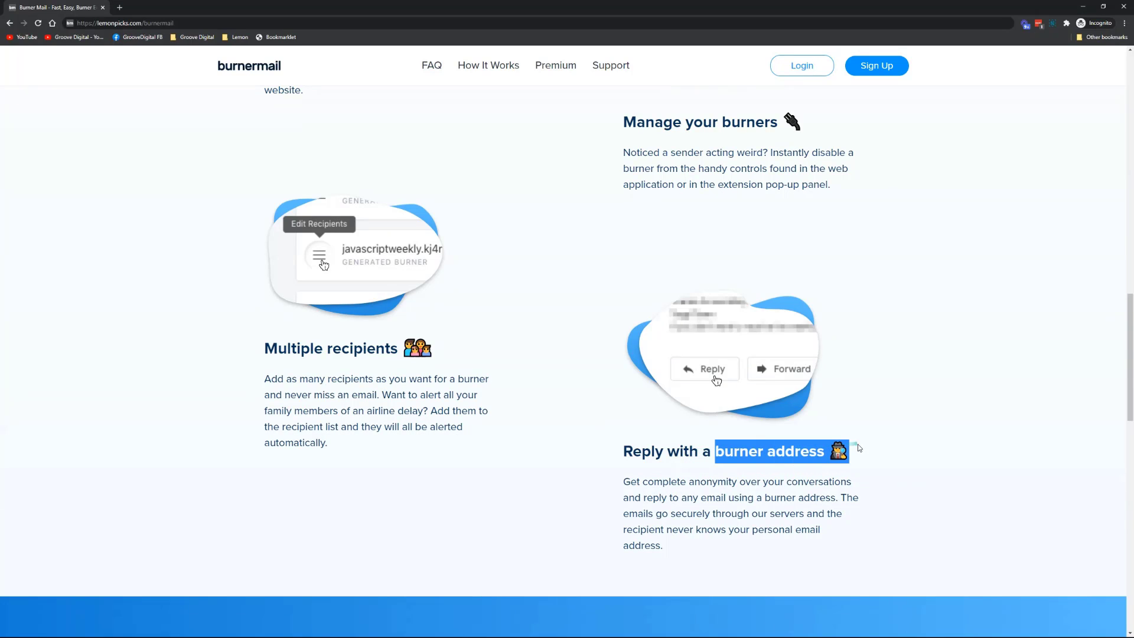
left_click(906, 455)
scroll(906, 456, "down", 7)
scroll(396, 297, "down", 8)
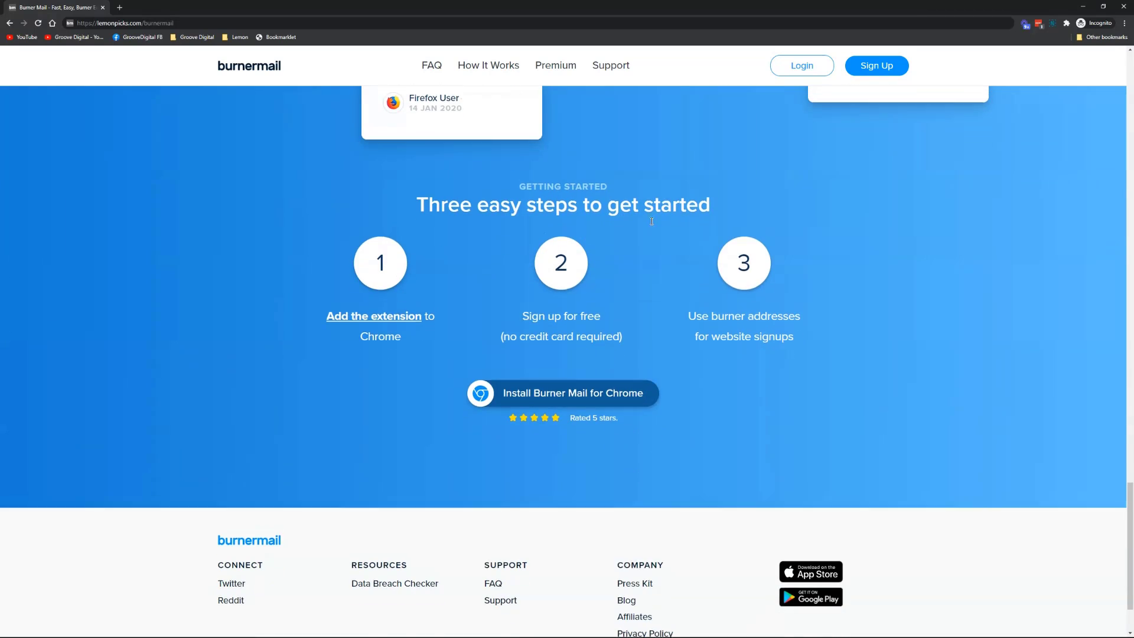
scroll(342, 192, "up", 5)
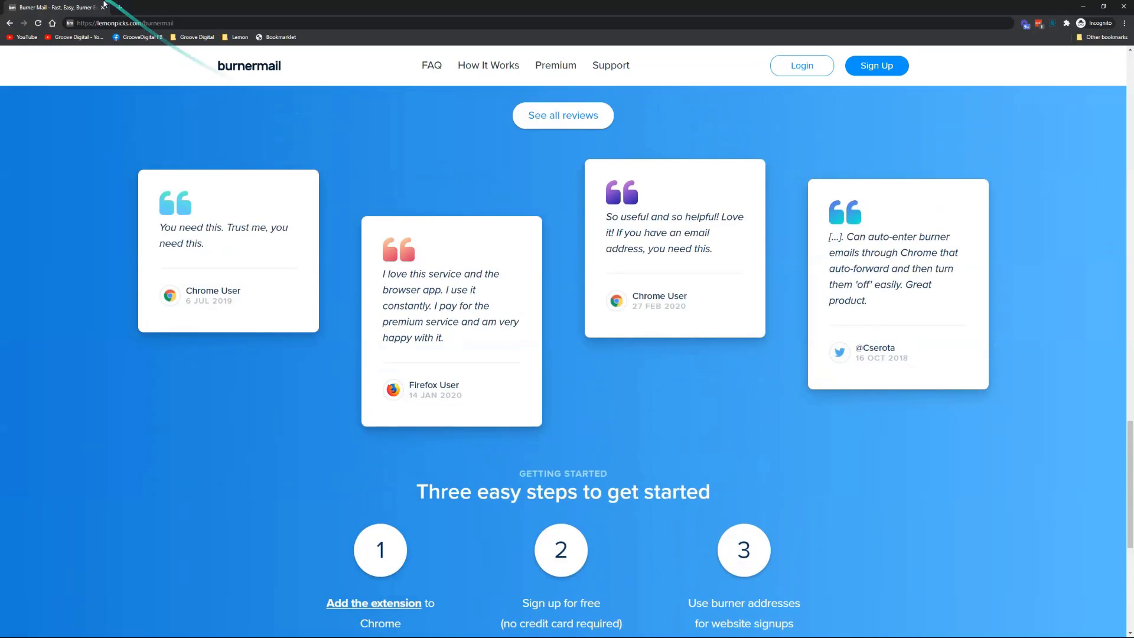
left_click(1084, 7)
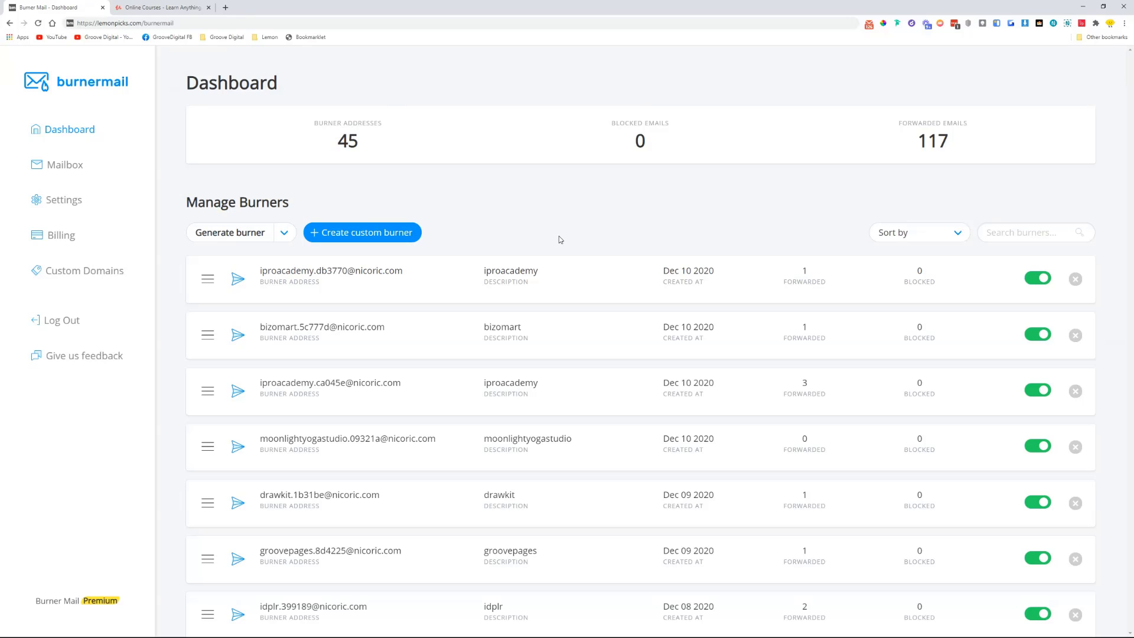
scroll(622, 181, "down", 1)
scroll(622, 179, "down", 3)
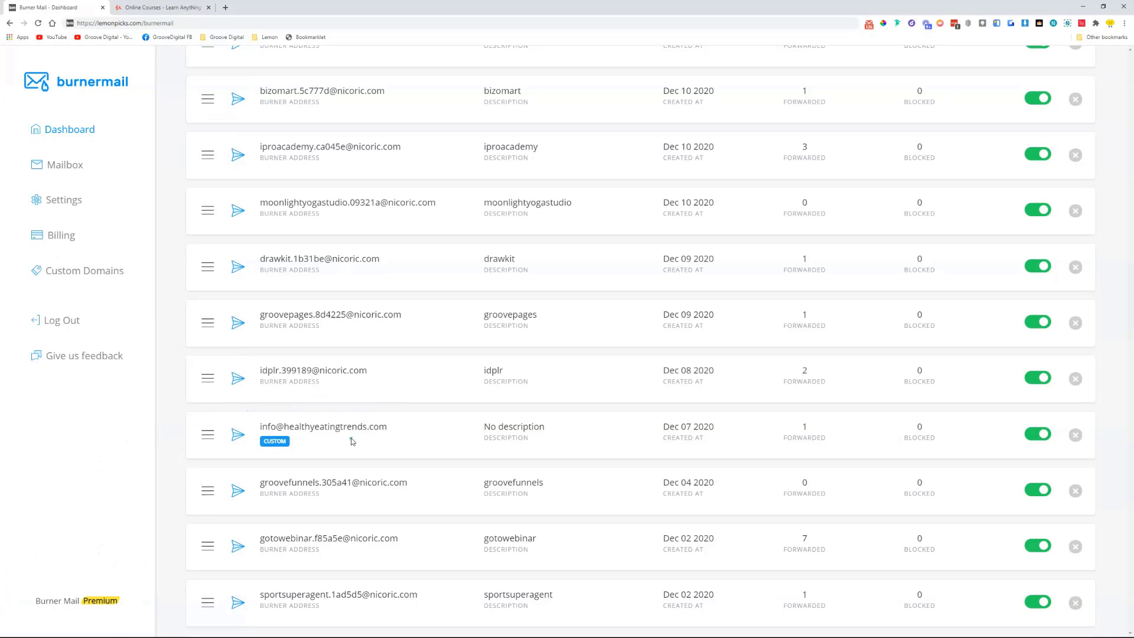
left_click(80, 271)
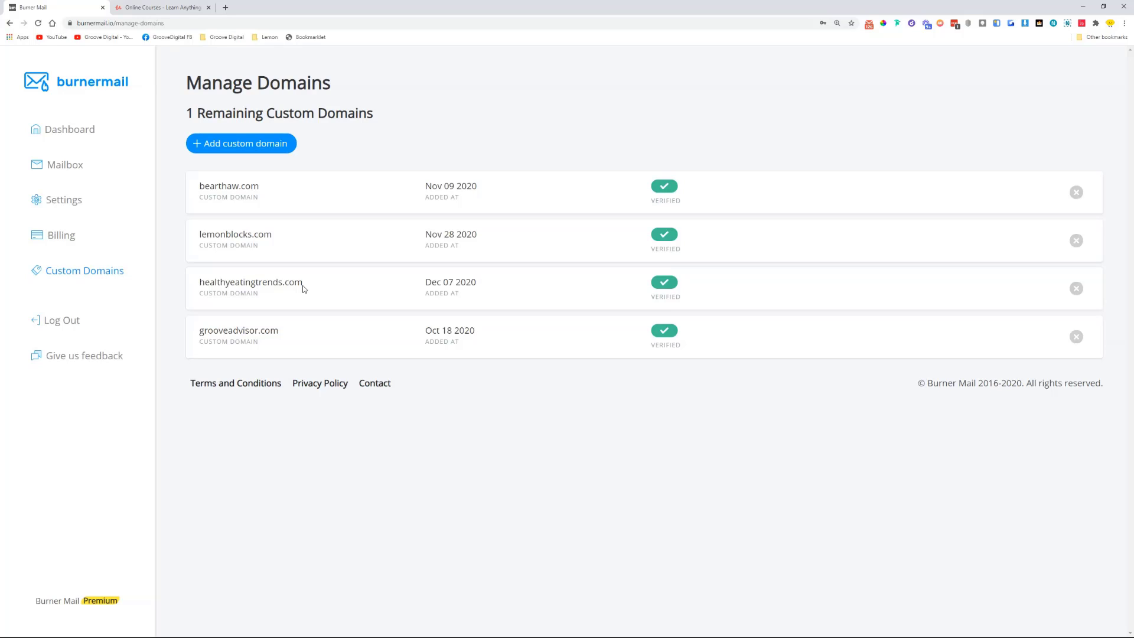
left_click_drag(200, 282, 319, 285)
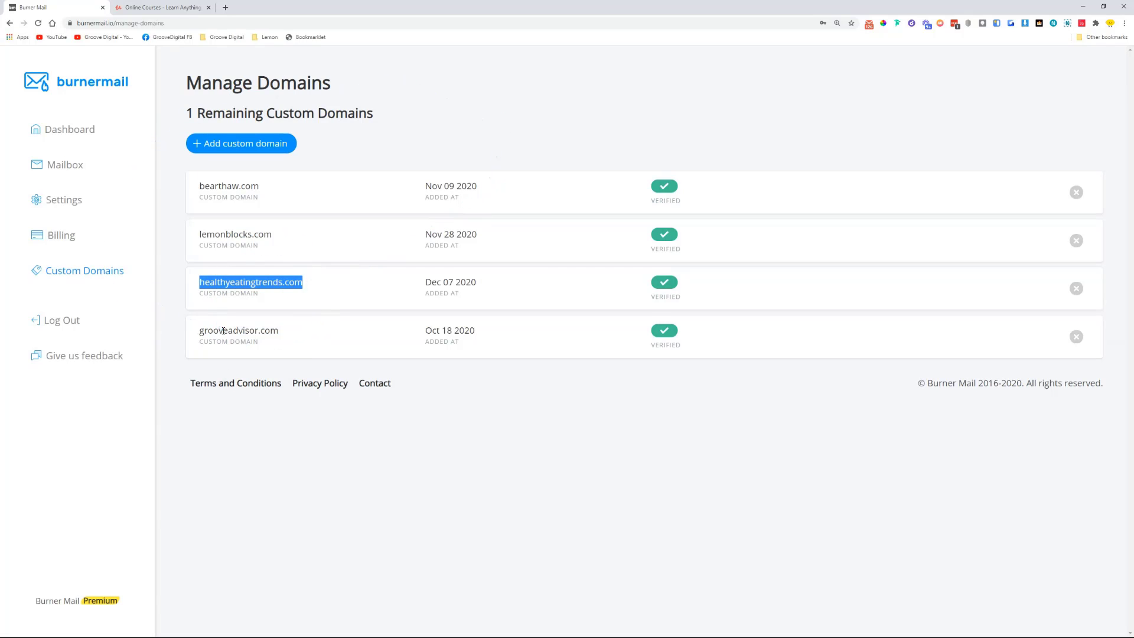
left_click(72, 132)
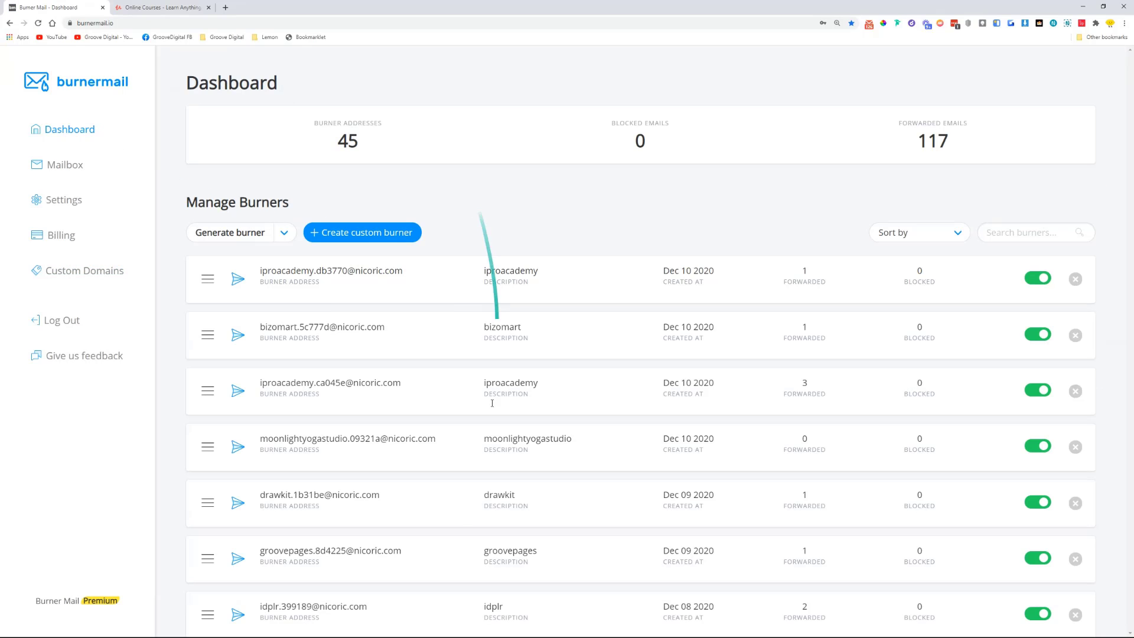
Step: Add a saved address as the healthyeatingtrends.com burner's second recipient, then close the editor
scroll(447, 425, "down", 1)
scroll(446, 426, "down", 1)
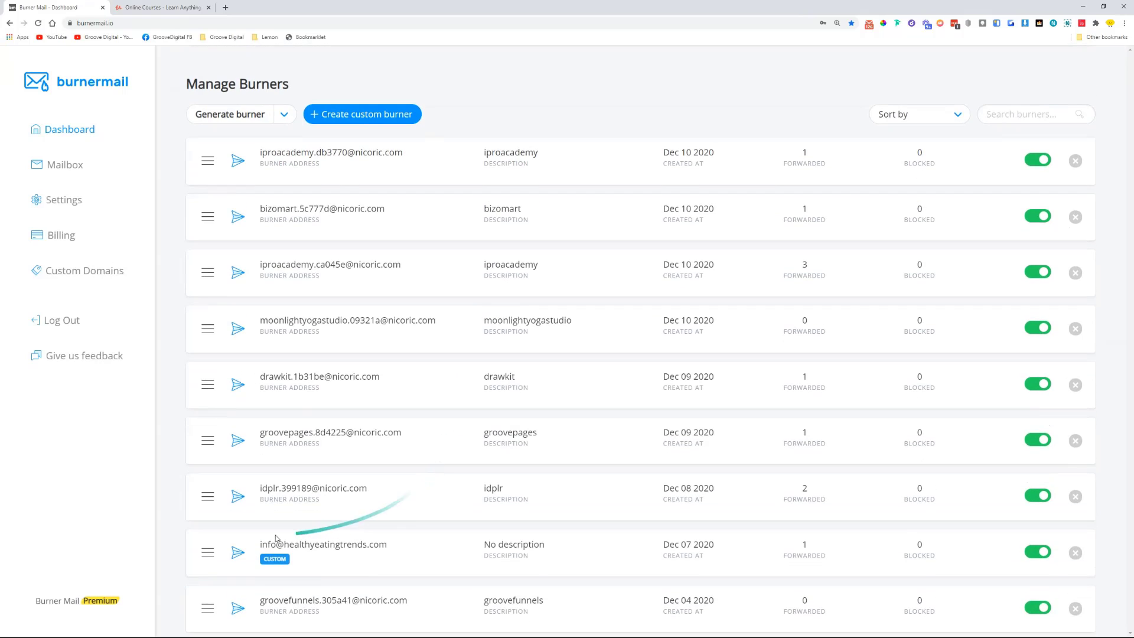
scroll(437, 354, "down", 2)
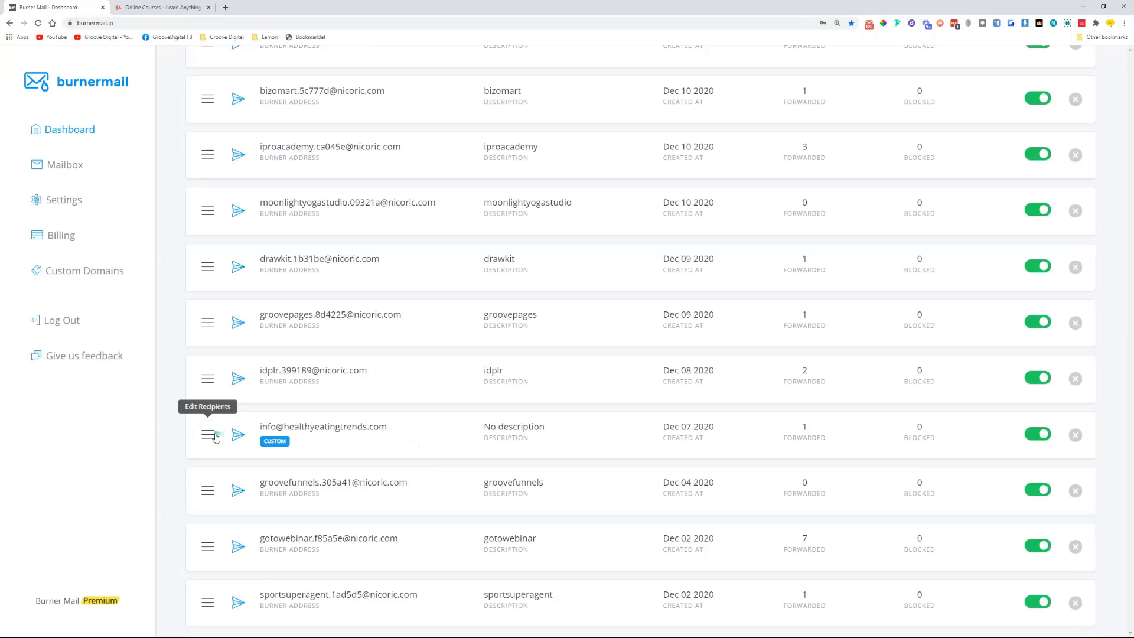
left_click(207, 440)
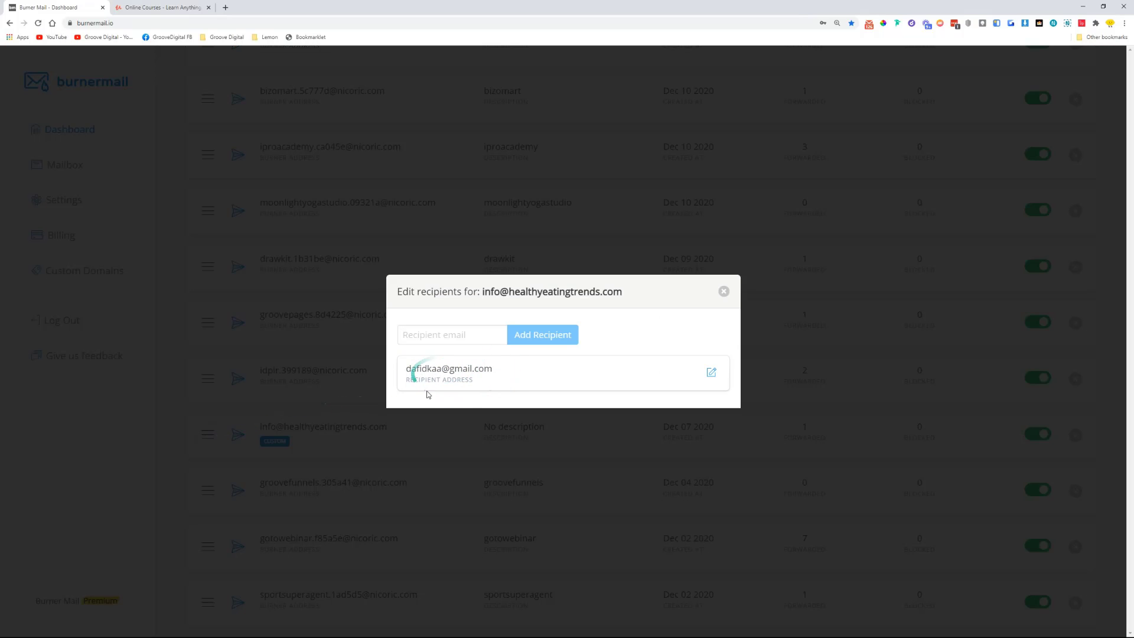
left_click(464, 336)
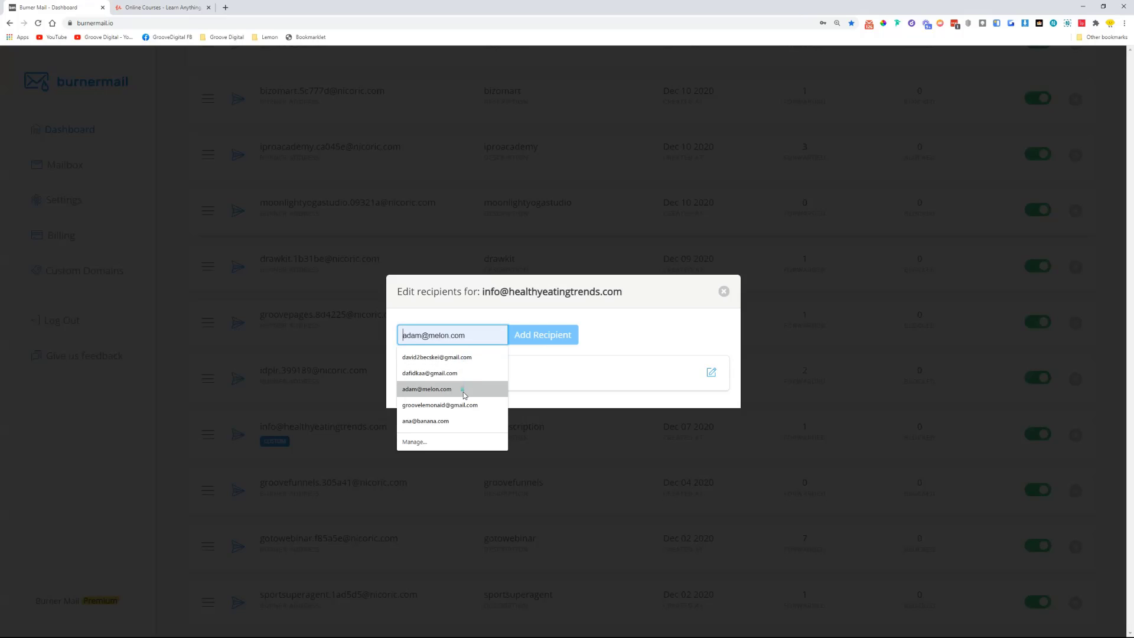
left_click(464, 404)
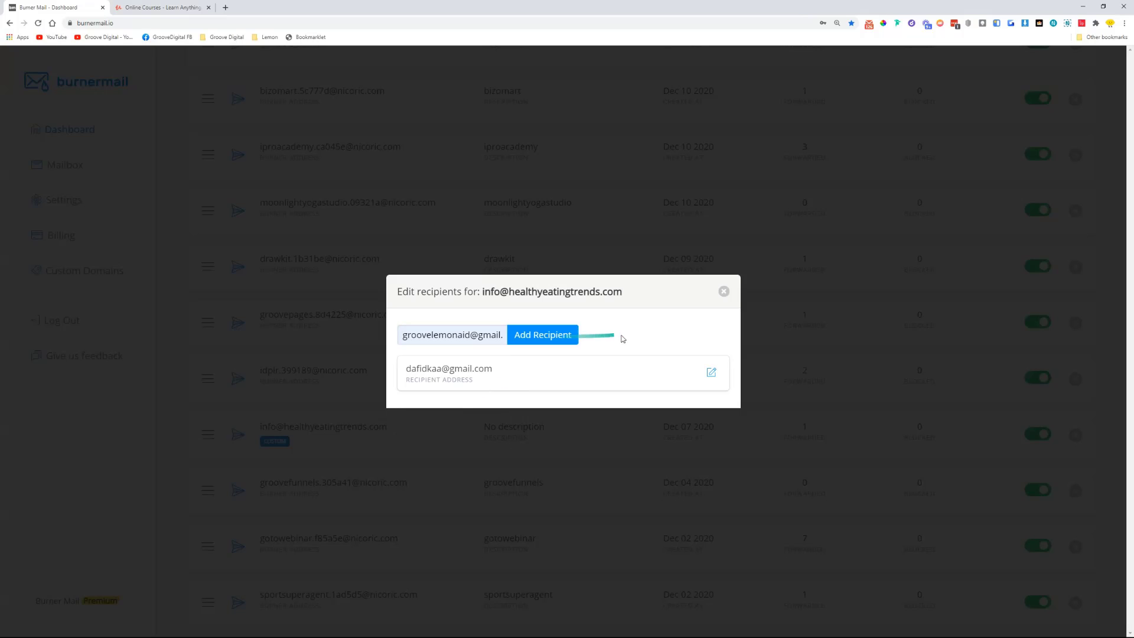
key("Return")
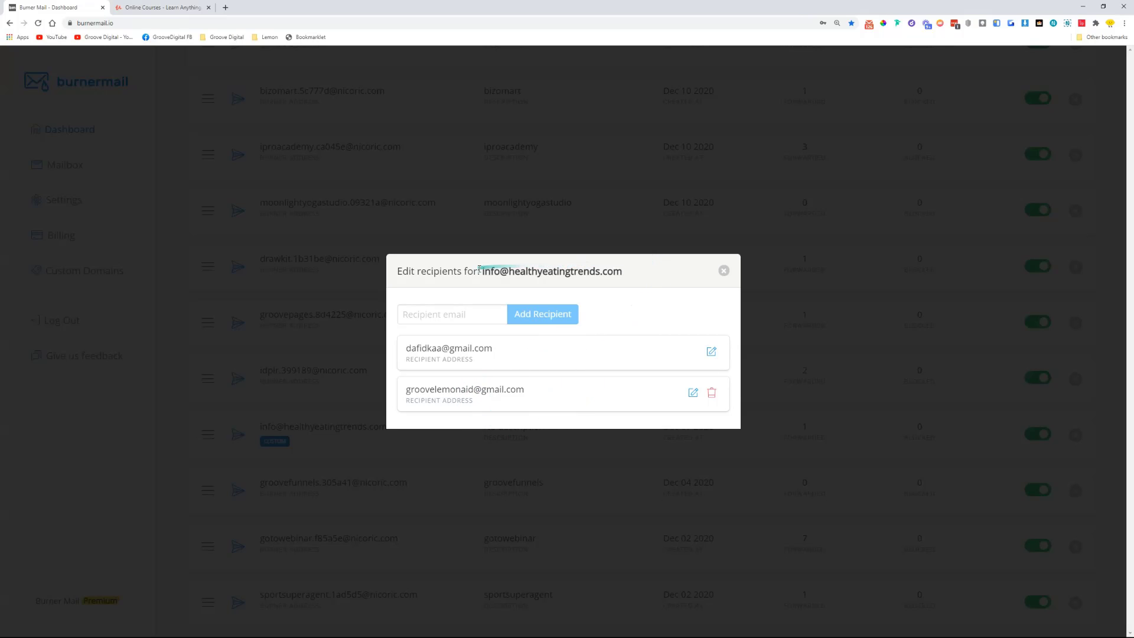
left_click_drag(480, 271, 638, 274)
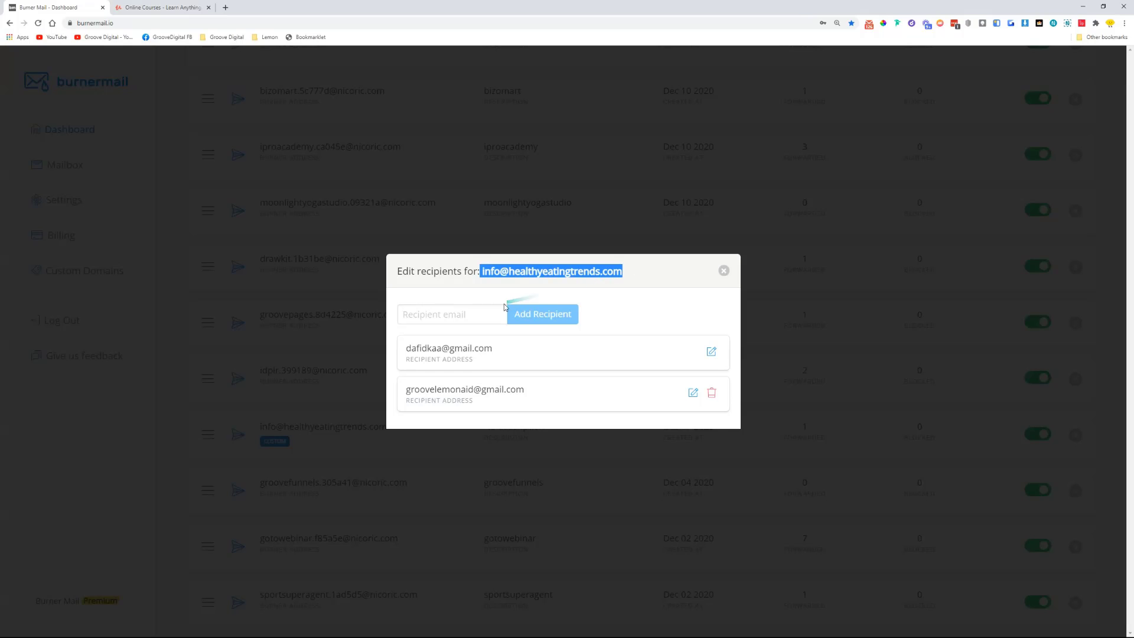
left_click(724, 270)
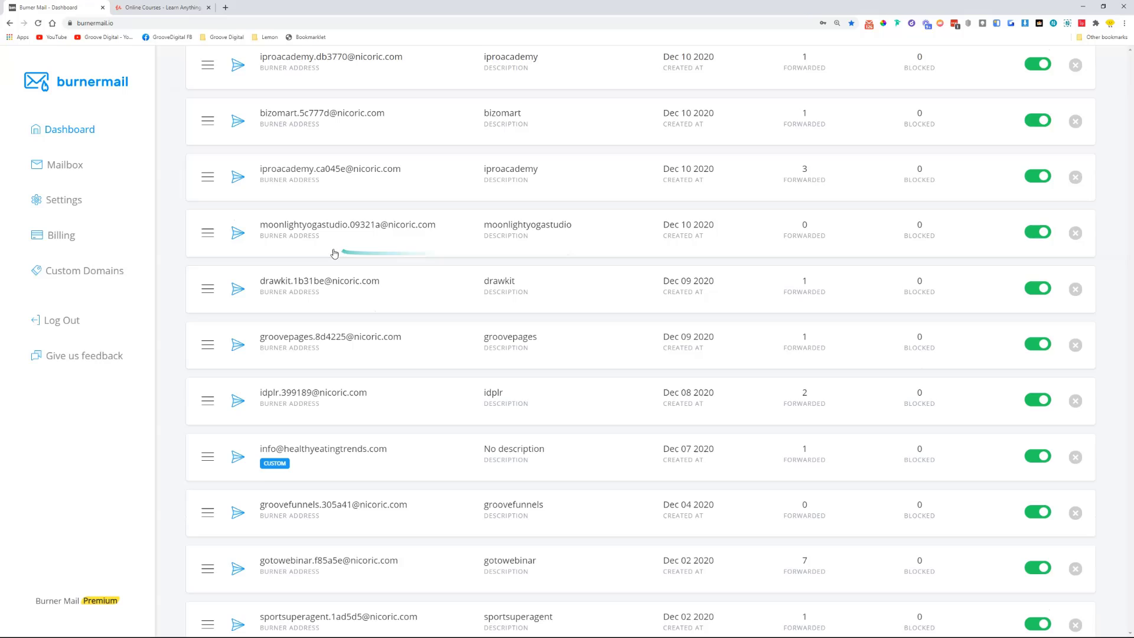
scroll(334, 254, "up", 4)
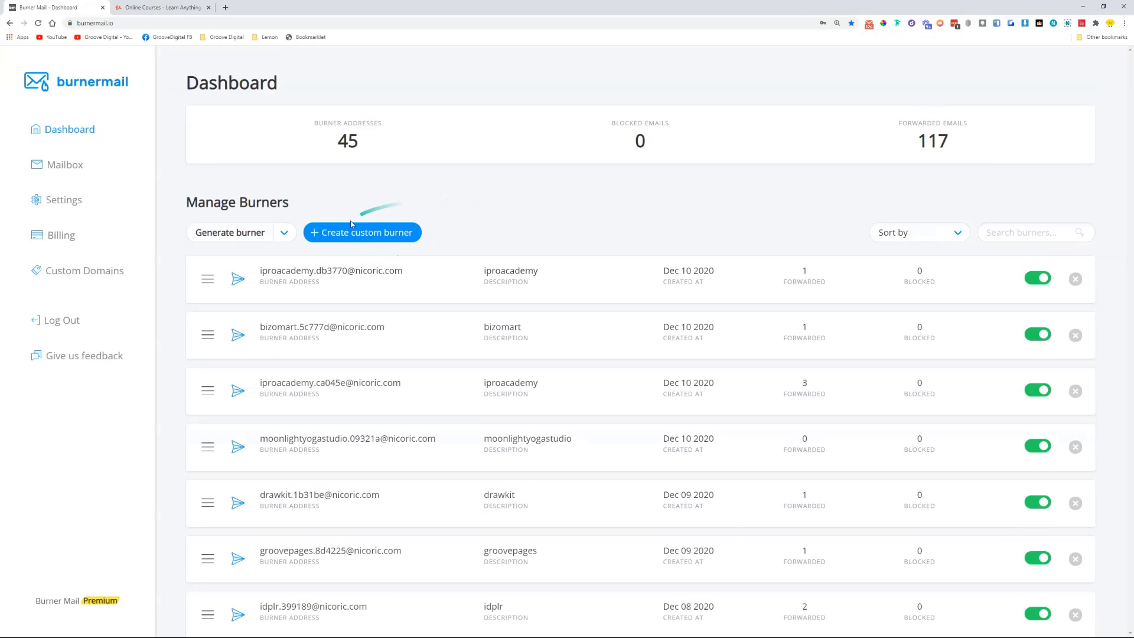
left_click(334, 233)
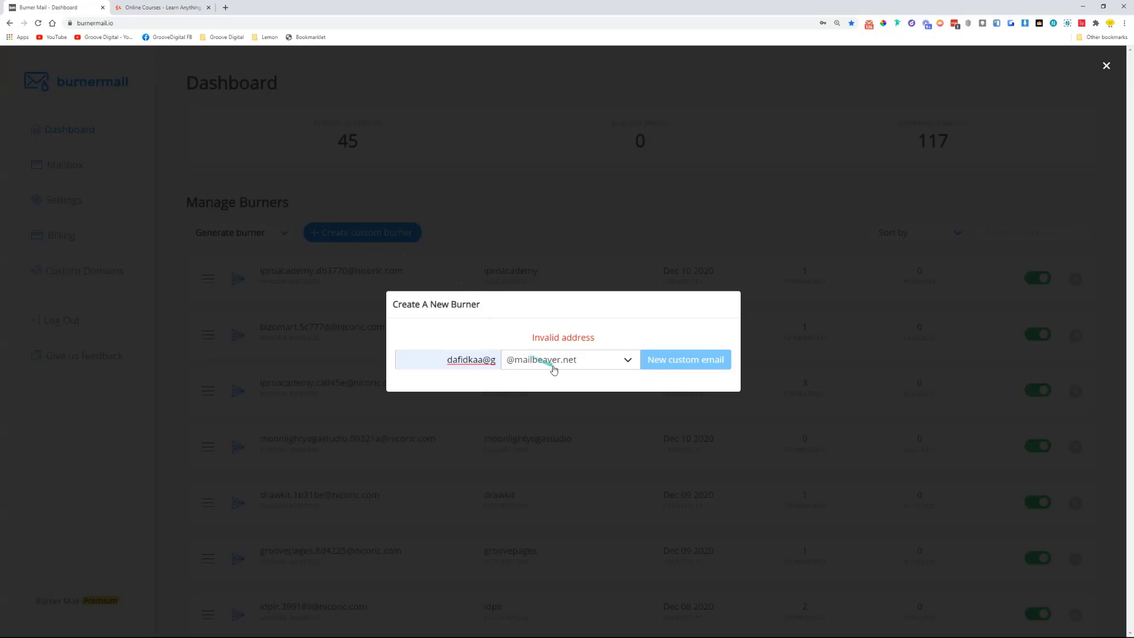
left_click(552, 362)
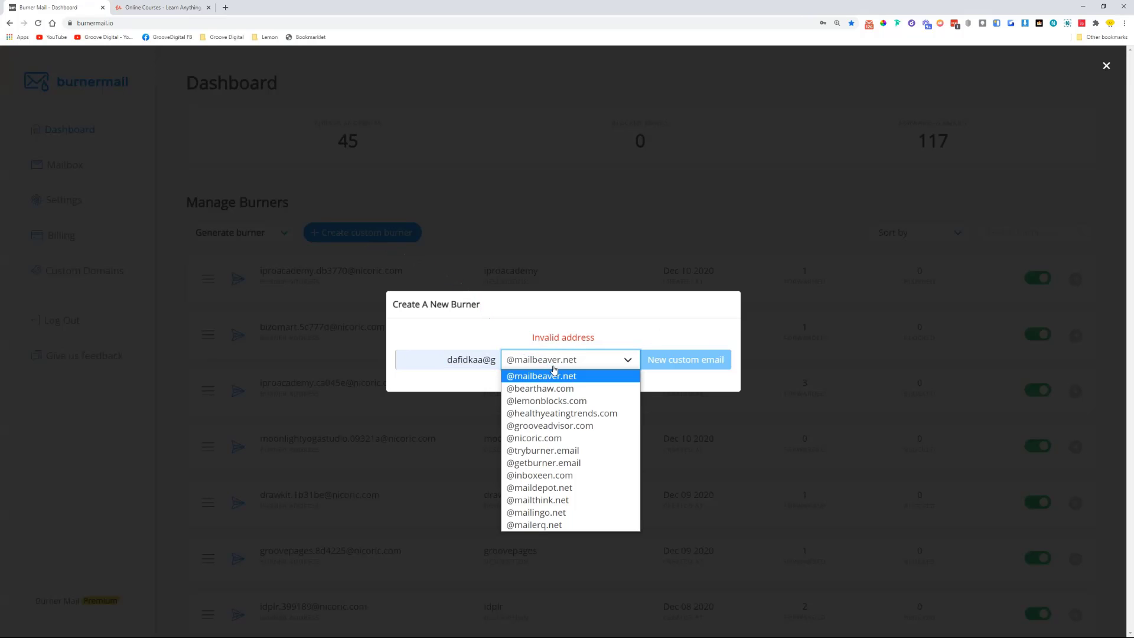
left_click(549, 401)
left_click_drag(440, 361, 504, 367)
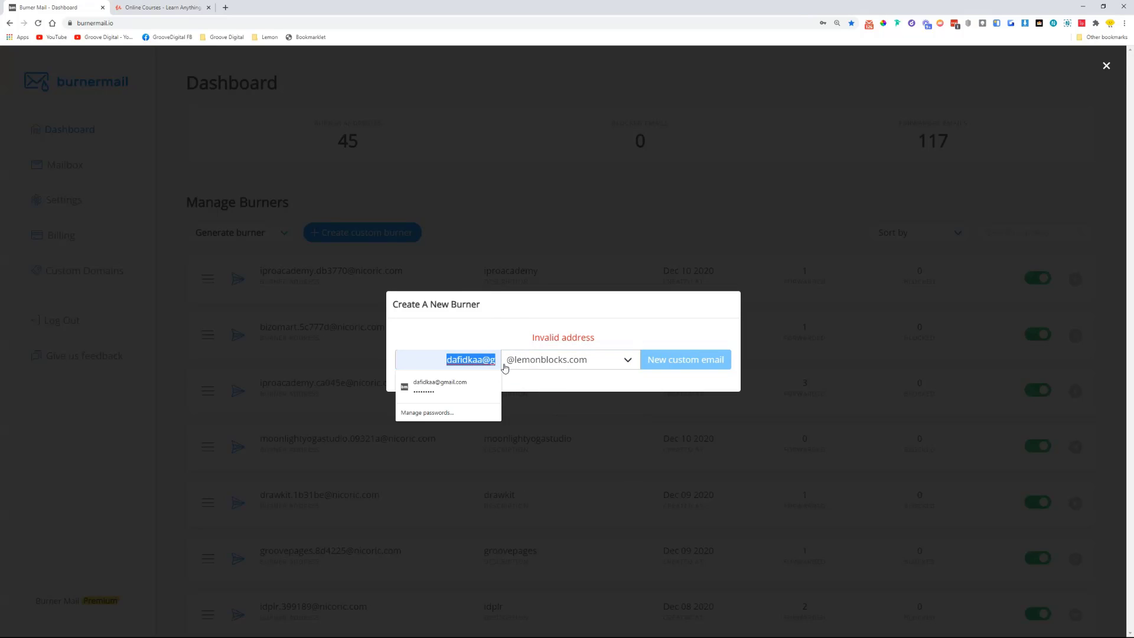
type("info")
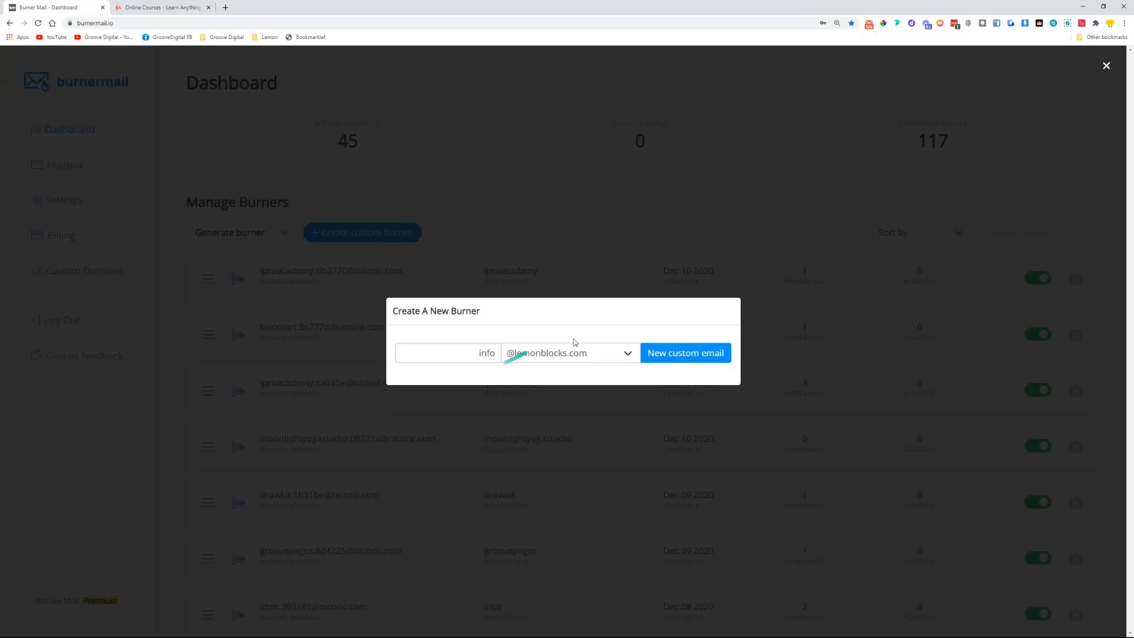
left_click(694, 350)
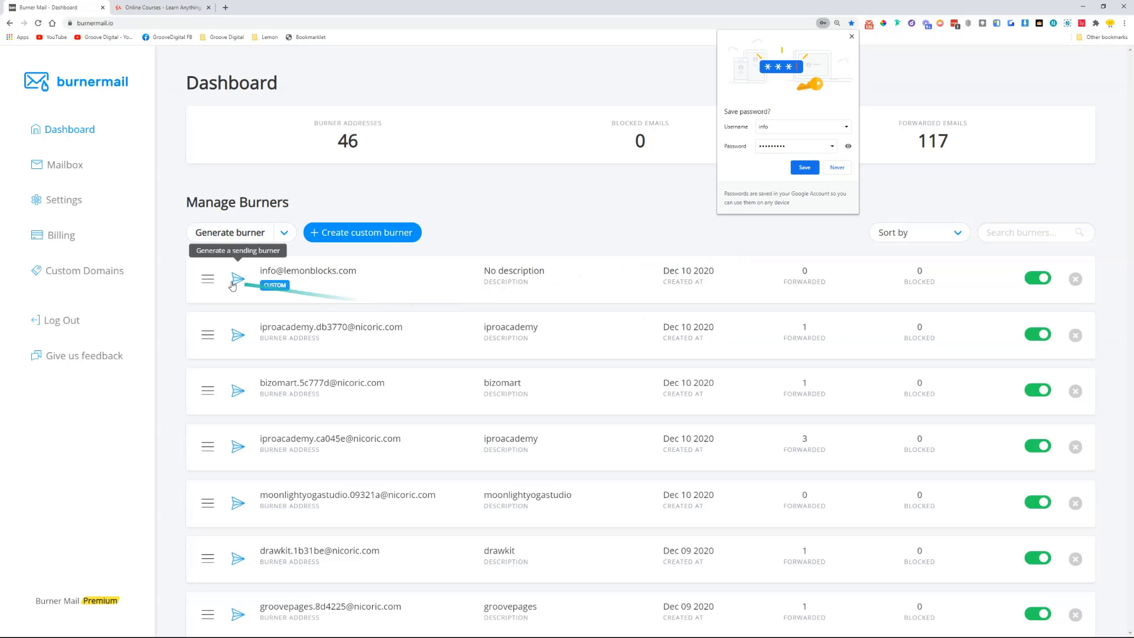
left_click(293, 273)
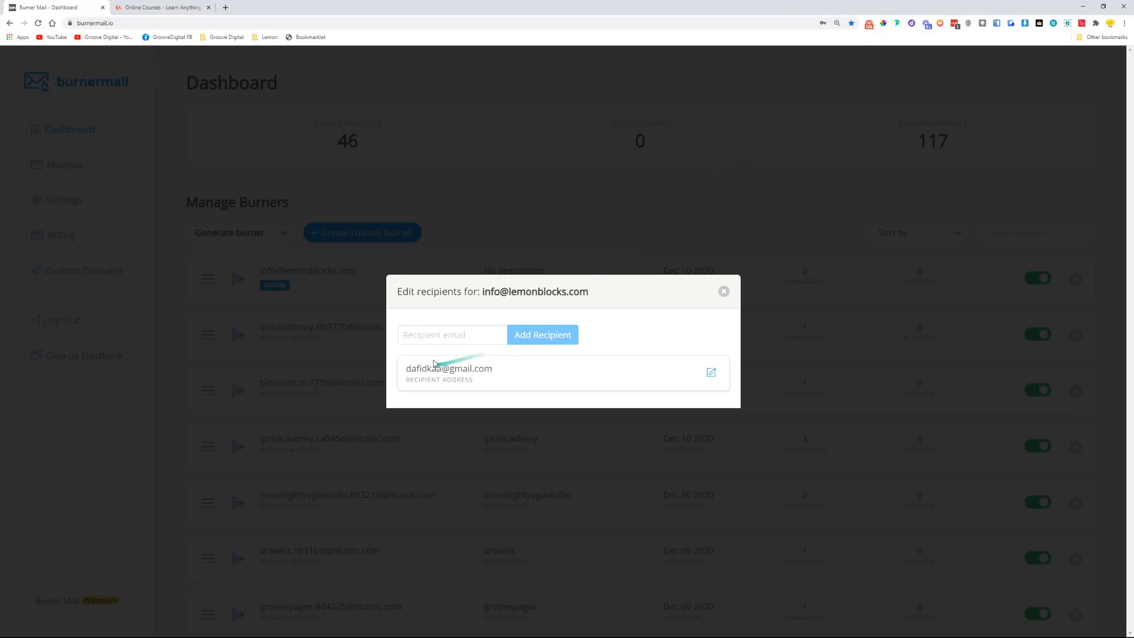
left_click(435, 332)
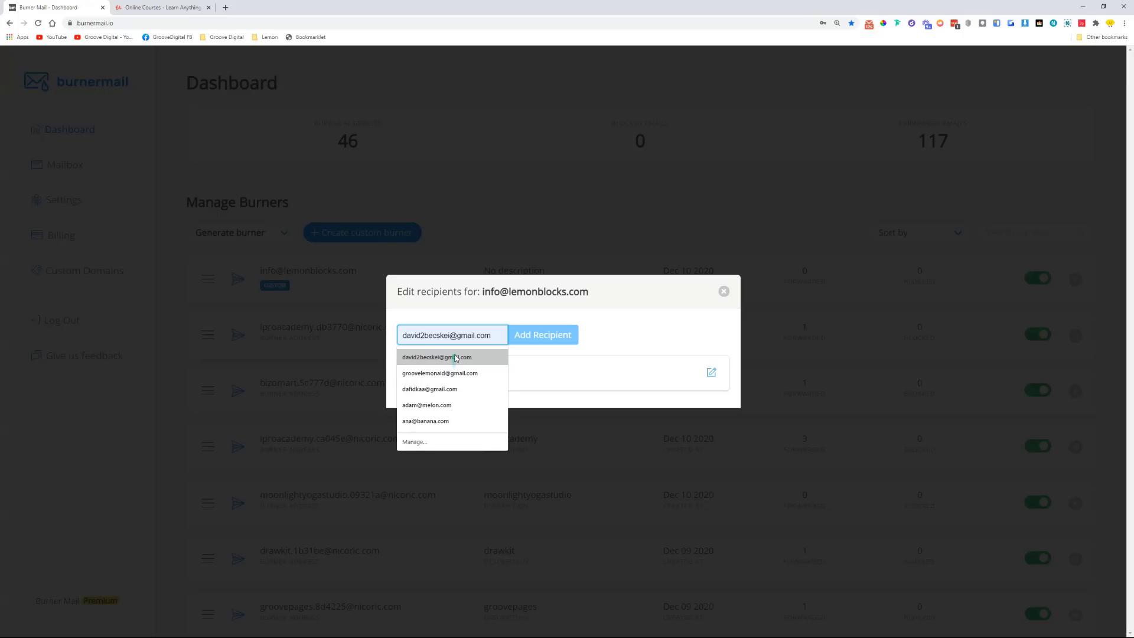
left_click(456, 358)
left_click(529, 341)
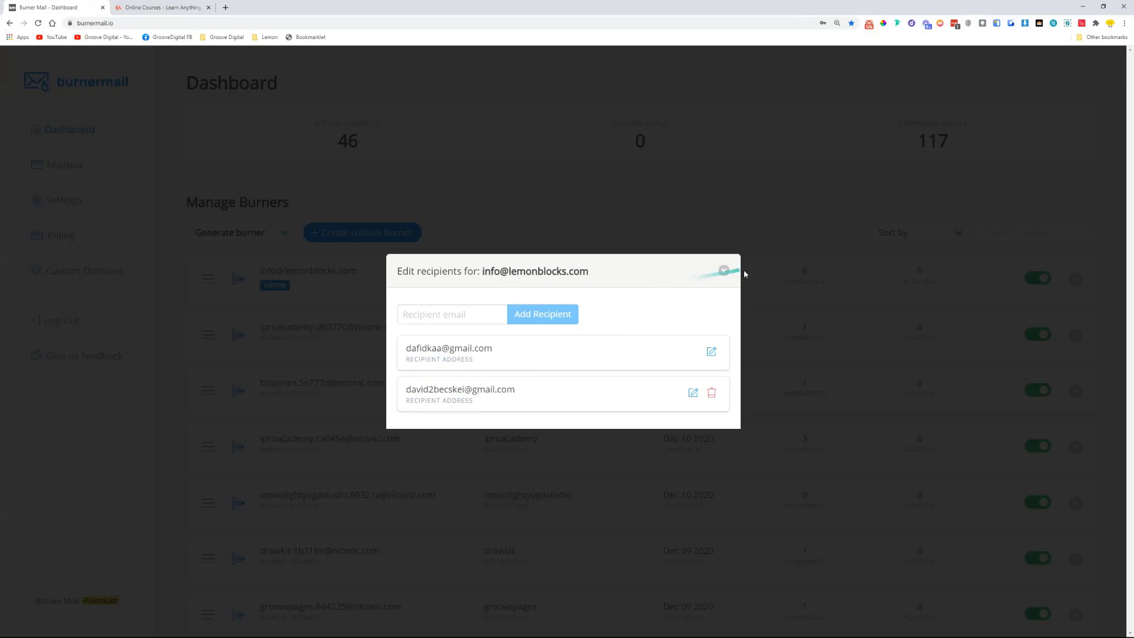
left_click(724, 272)
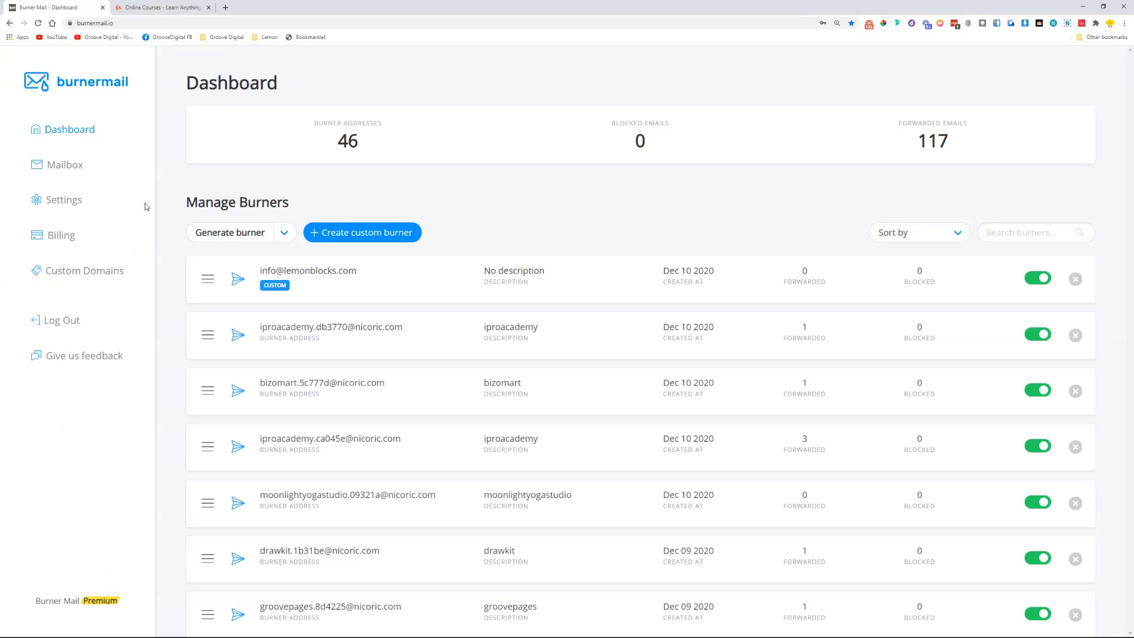
Step: Go to the Custom Domains page listing the four verified domains
left_click(108, 276)
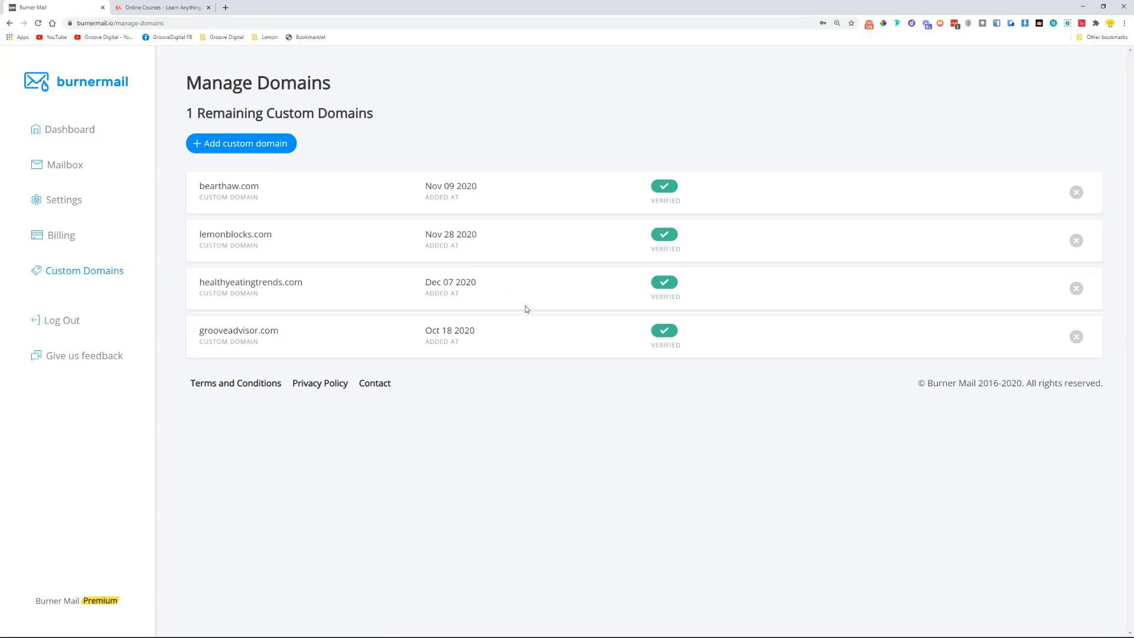
Step: Submit grooveusers.com as a new custom domain and dismiss the save-password prompt
left_click(273, 146)
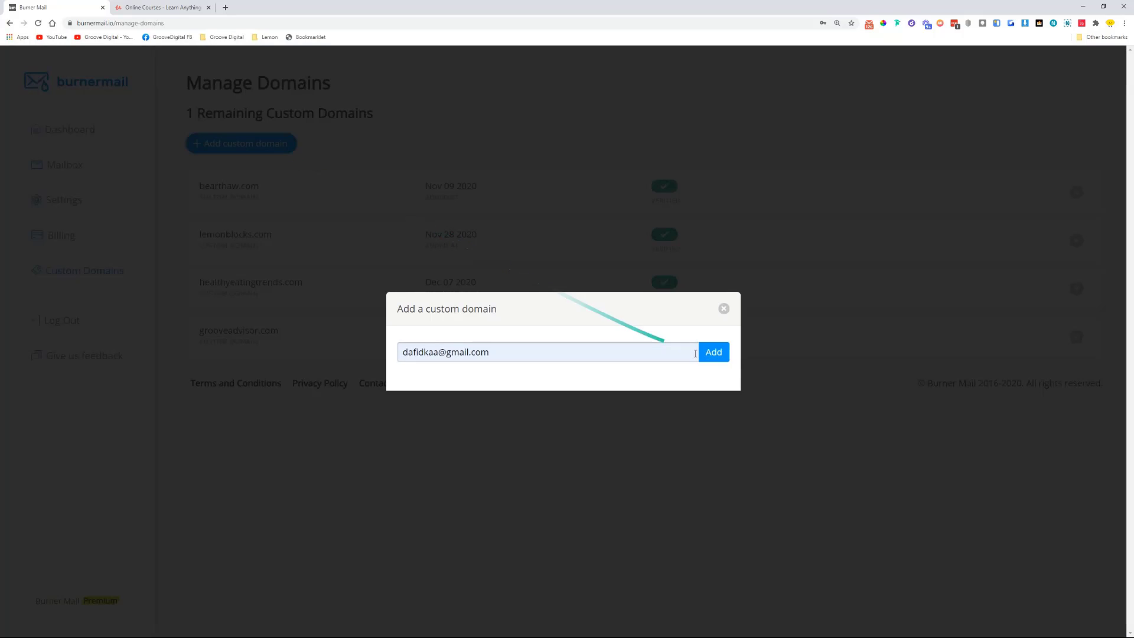
left_click_drag(684, 352, 197, 385)
type("grooveusers.com")
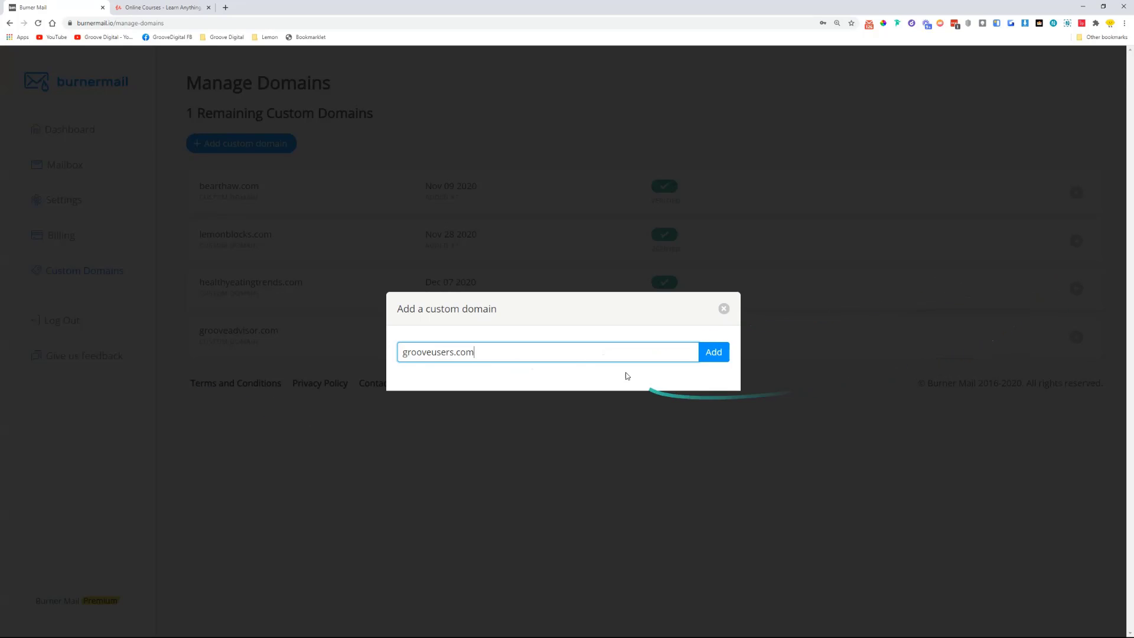
left_click(705, 361)
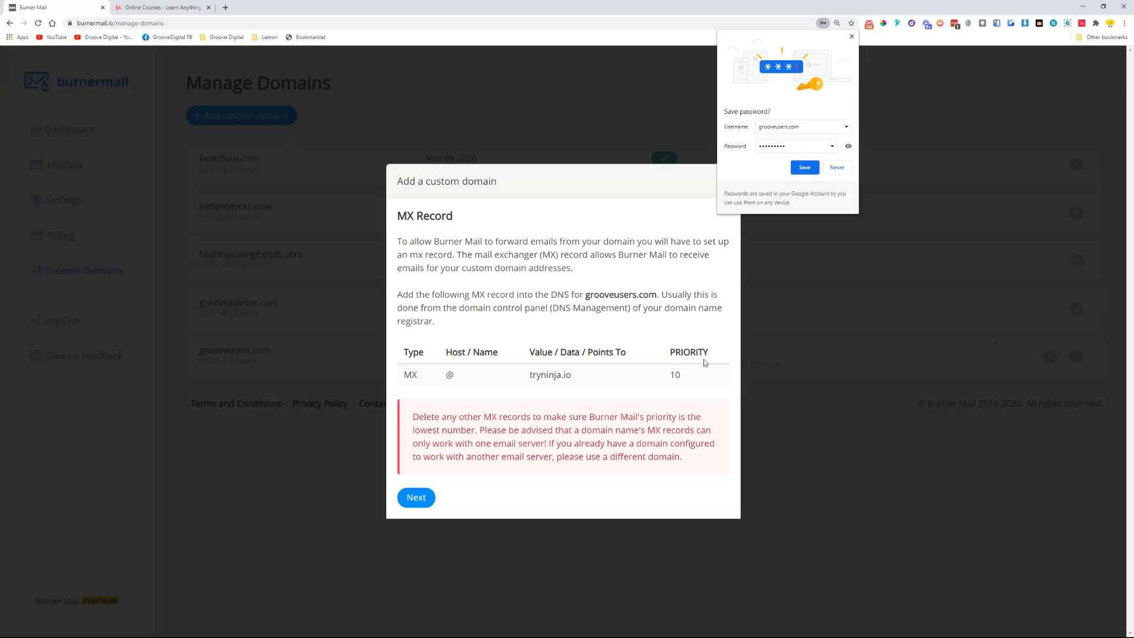
left_click(849, 34)
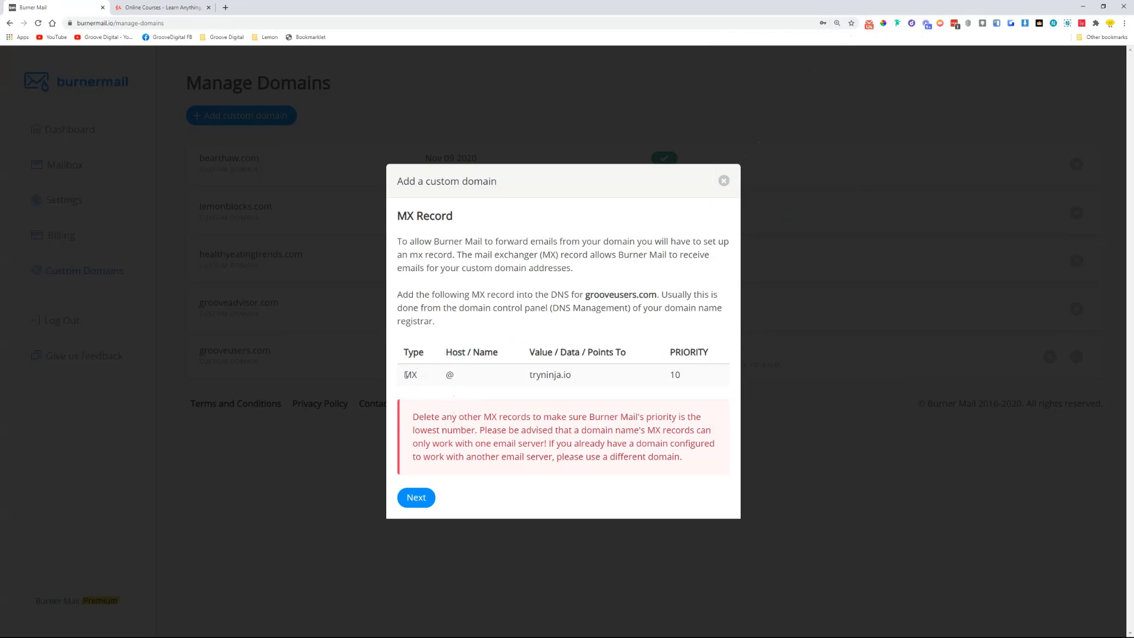
Step: Review the MX record values (MX, @, tryninja.io, priority) and continue to verification
left_click_drag(405, 375, 614, 375)
left_click(614, 375)
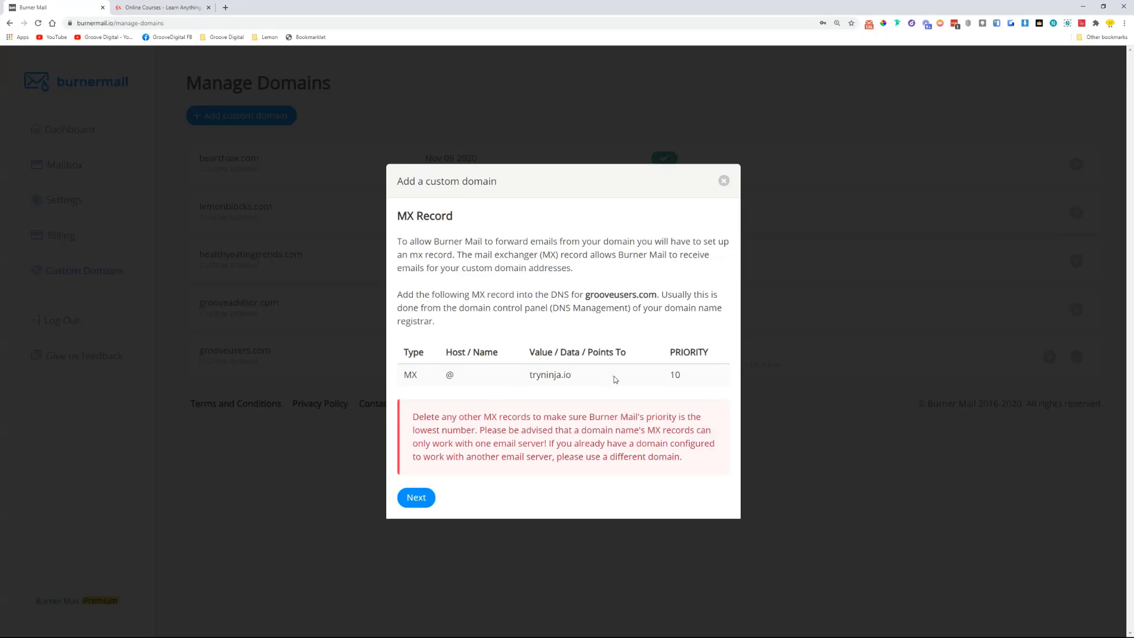
double_click(407, 375)
double_click(449, 376)
double_click(549, 376)
double_click(677, 376)
left_click(417, 497)
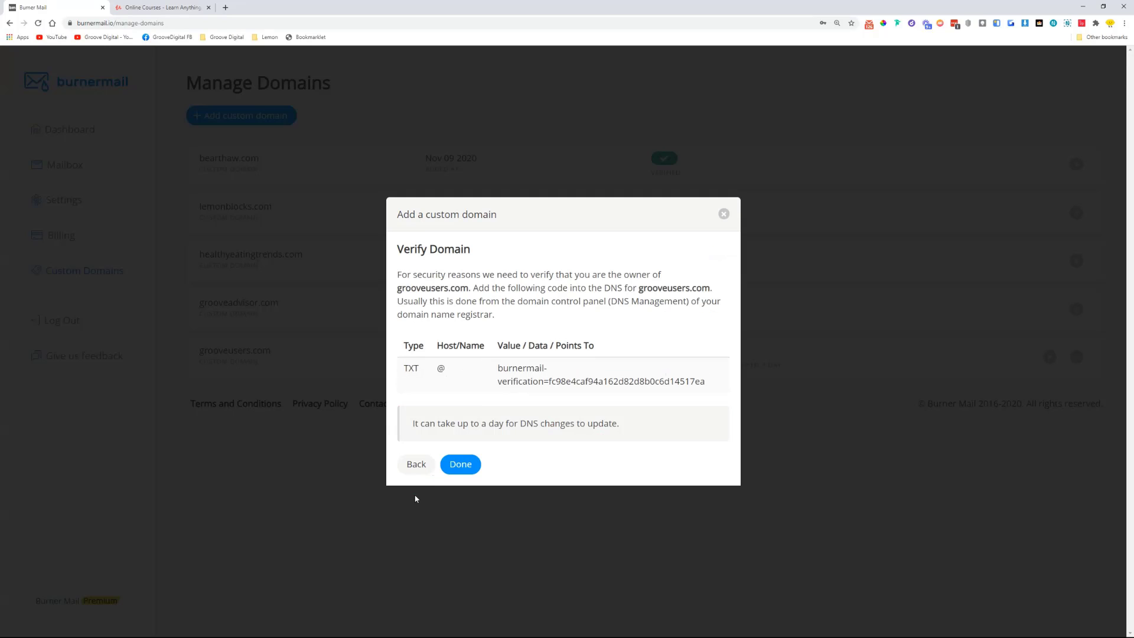
Step: Review the TXT verification record and DNS delay note, then close the dialog
left_click_drag(405, 370, 713, 390)
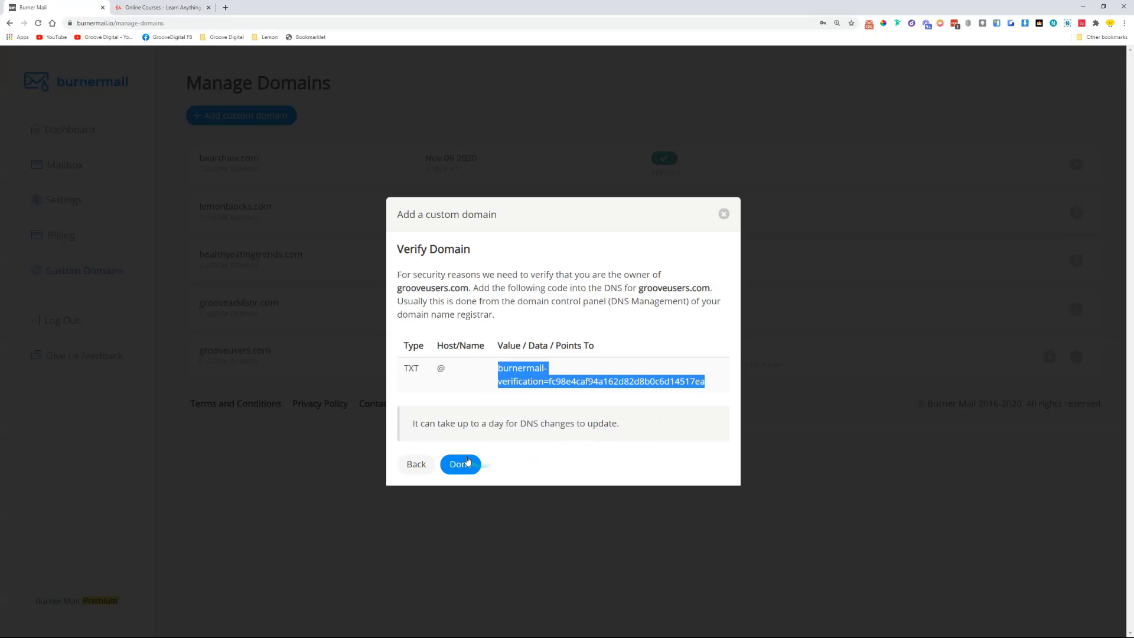
left_click_drag(499, 424, 620, 424)
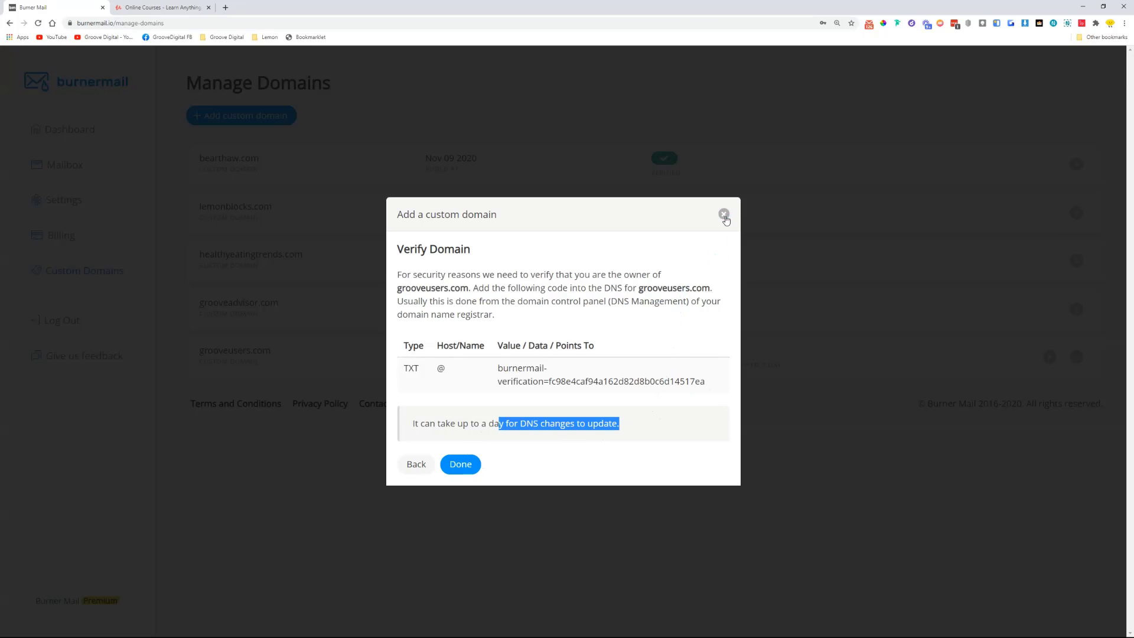
left_click(725, 216)
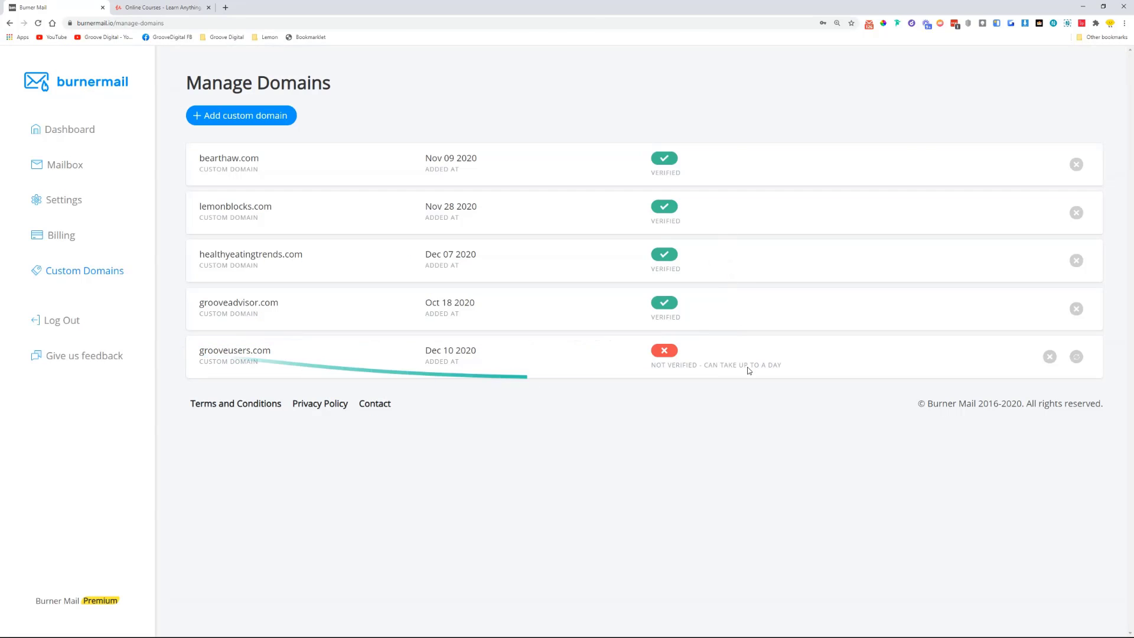
Step: Delete the unverified grooveusers.com domain and confirm the removal
left_click(1049, 356)
left_click(610, 73)
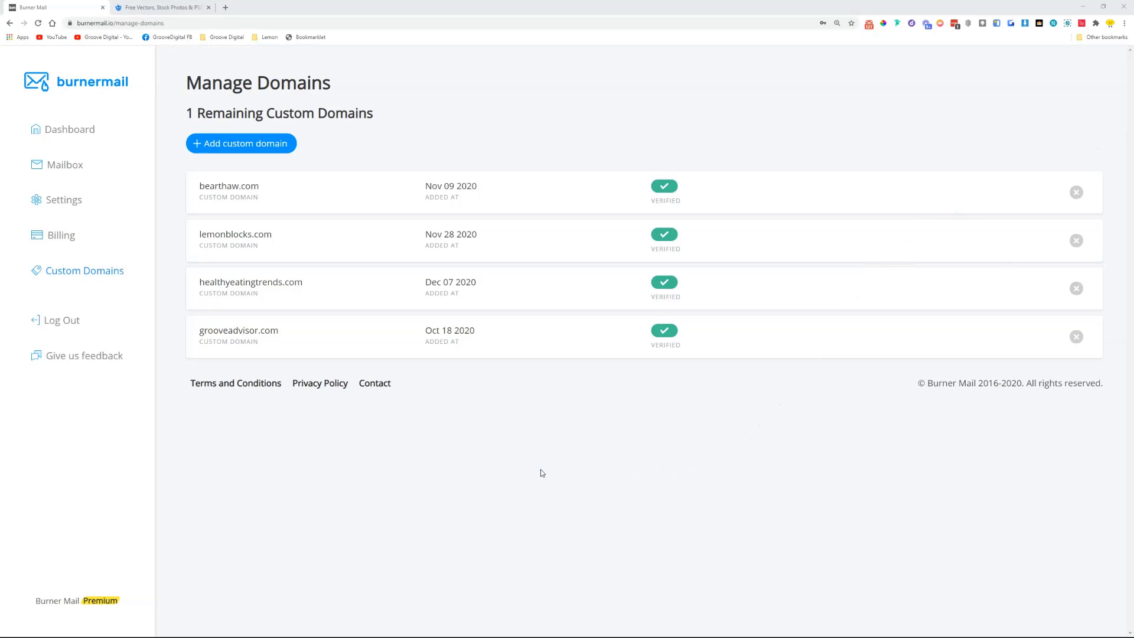
Step: Register on Freepik with a generated burner email, a saved username and autofilled password
left_click(147, 9)
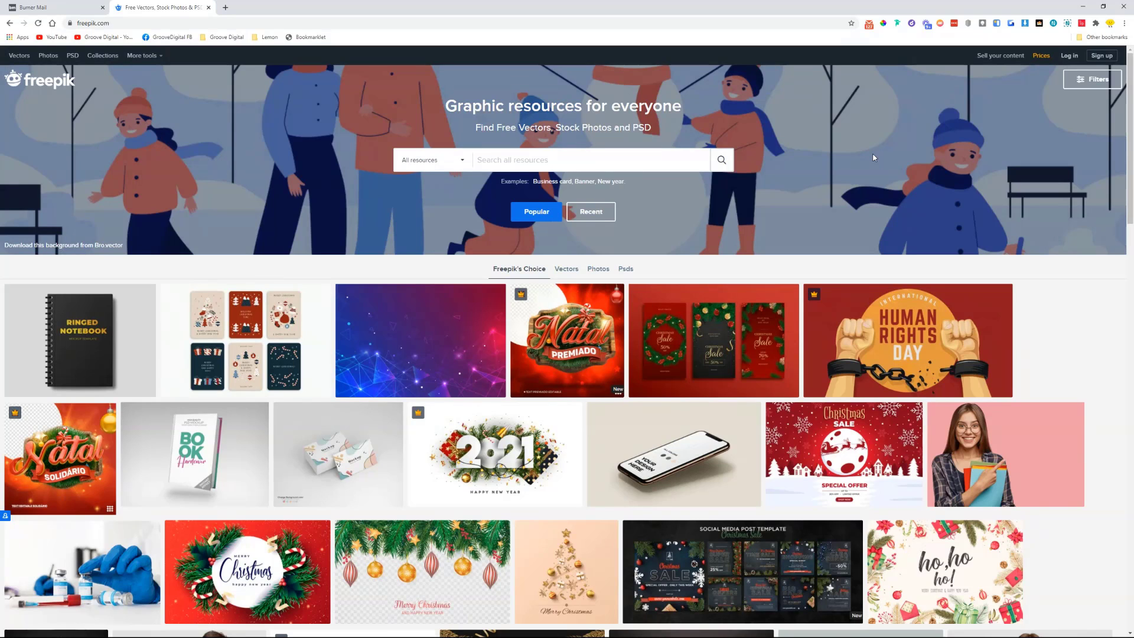
left_click(1104, 57)
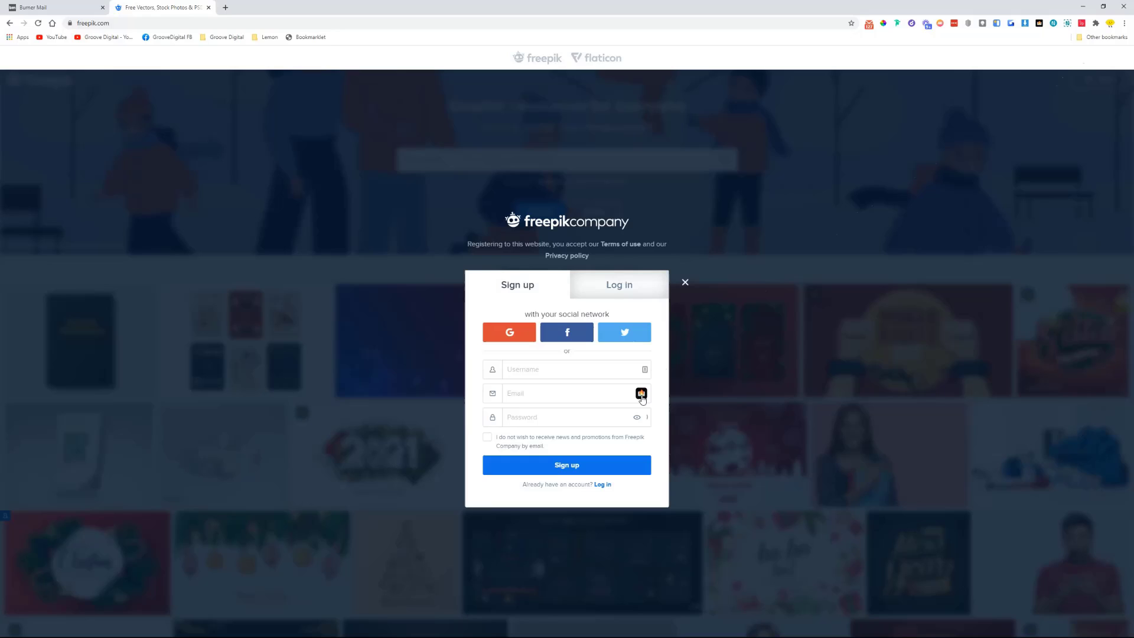
left_click(642, 394)
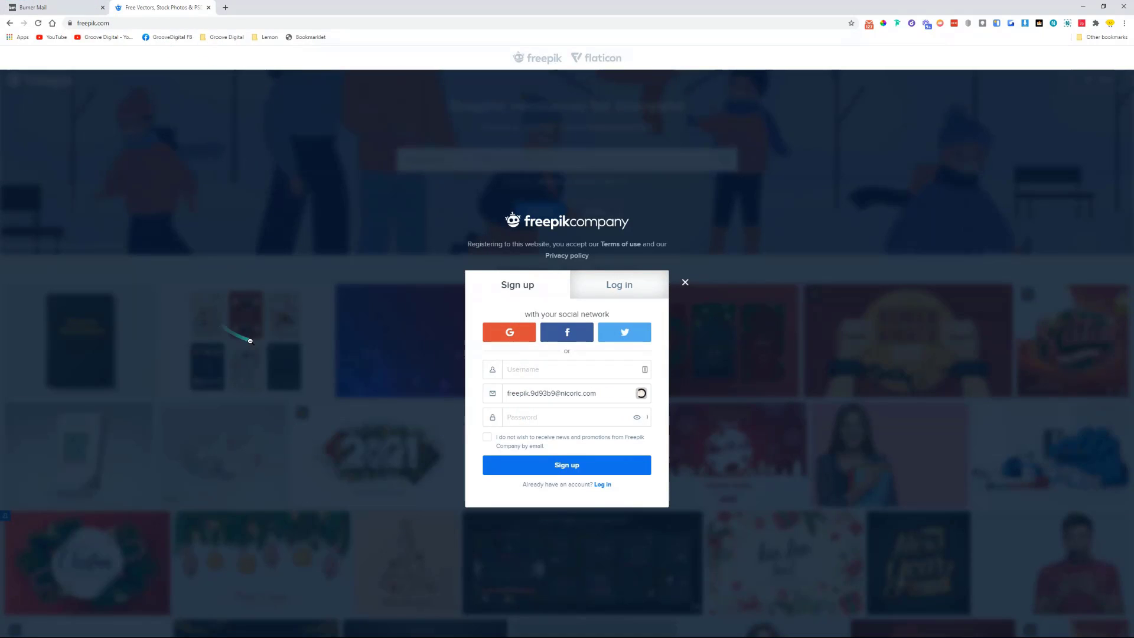
left_click(521, 371)
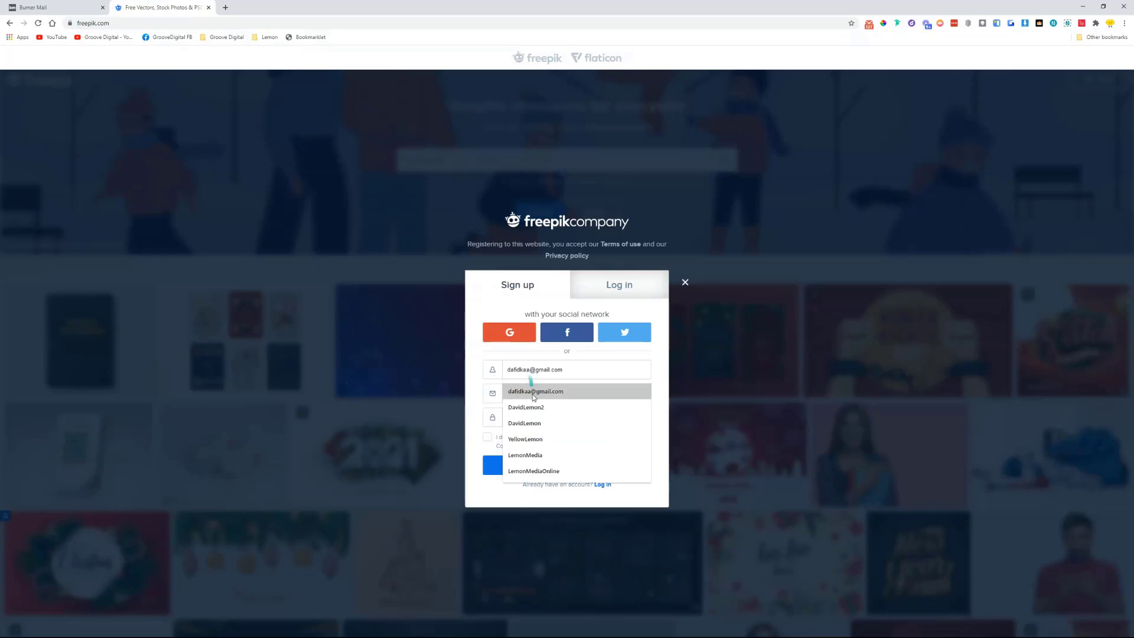
left_click(527, 423)
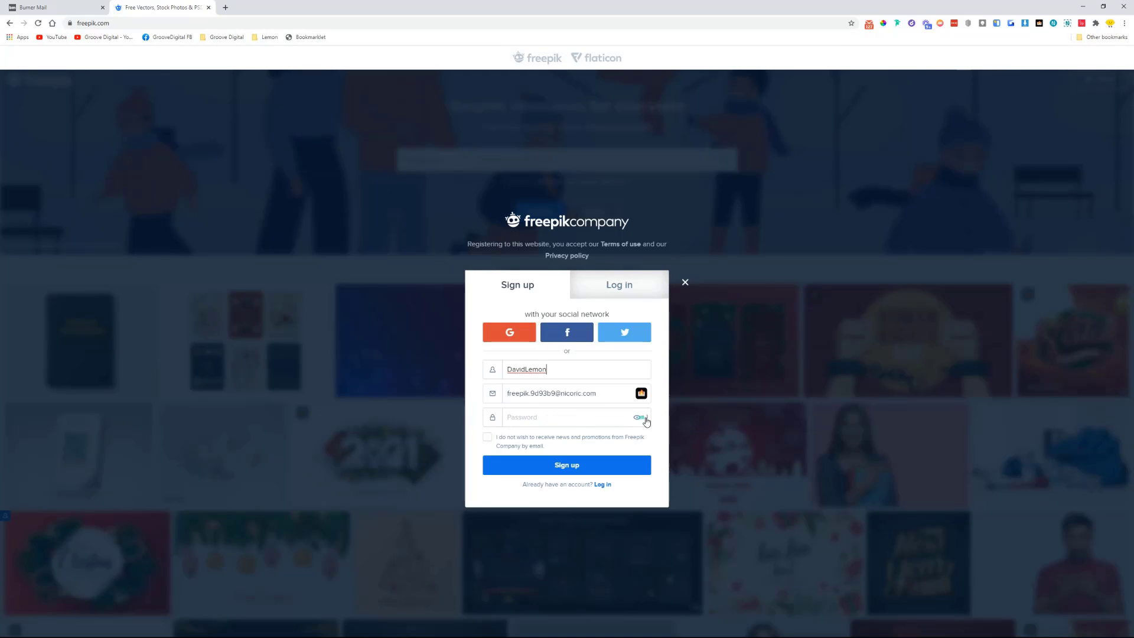
left_click(630, 492)
left_click(590, 470)
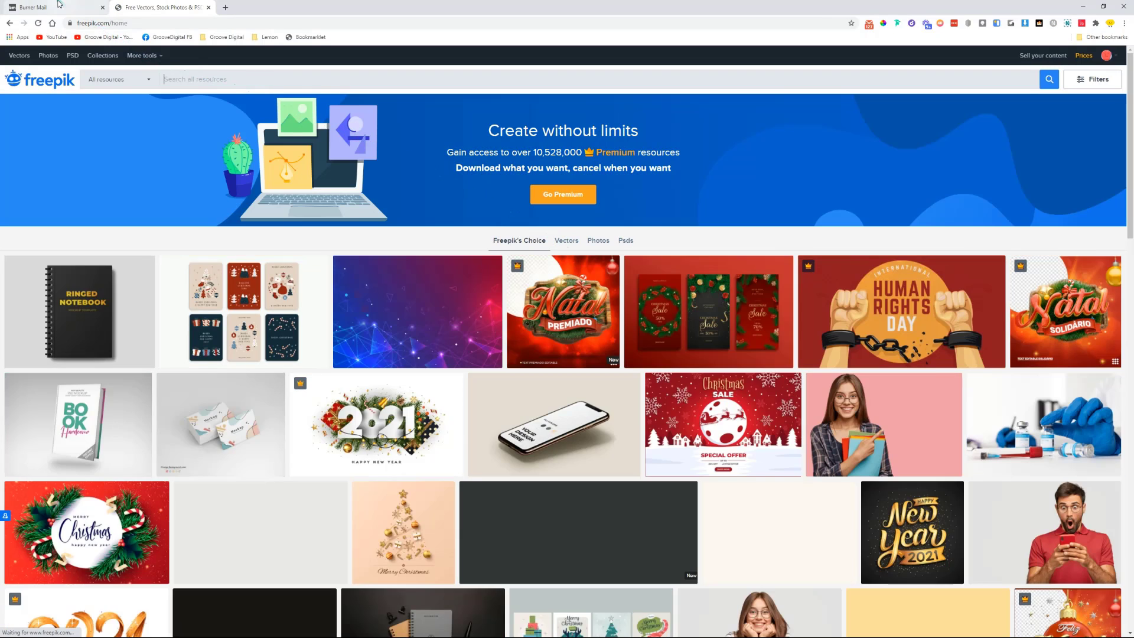
Step: Return to the Burner Mail tab and open the Dashboard showing the new freepik burner
left_click(59, 6)
left_click(37, 22)
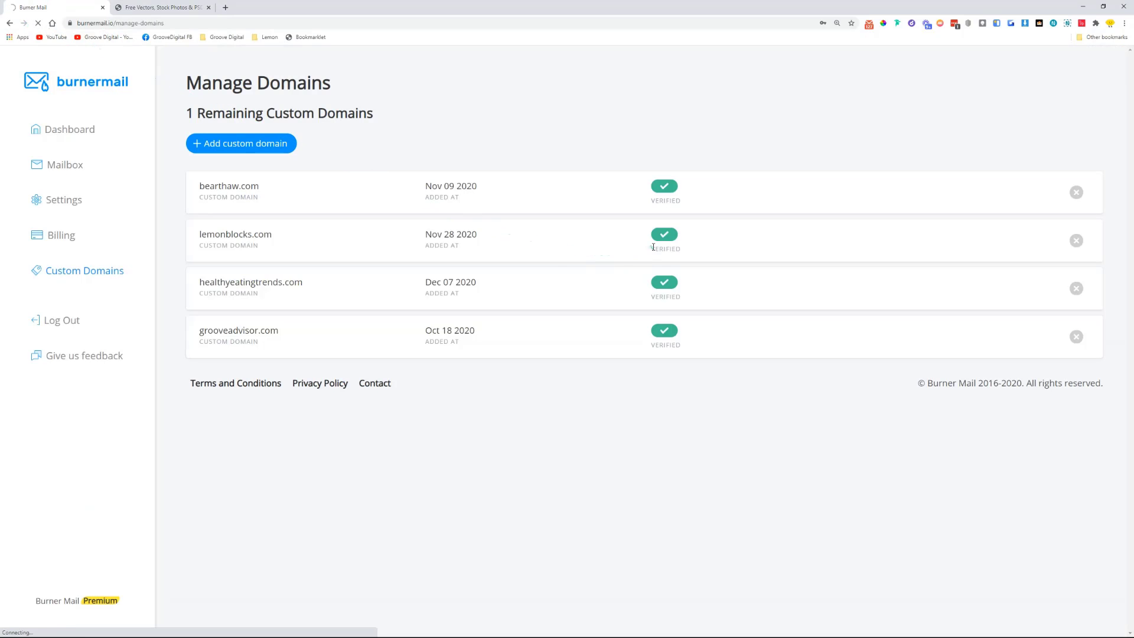
left_click(79, 131)
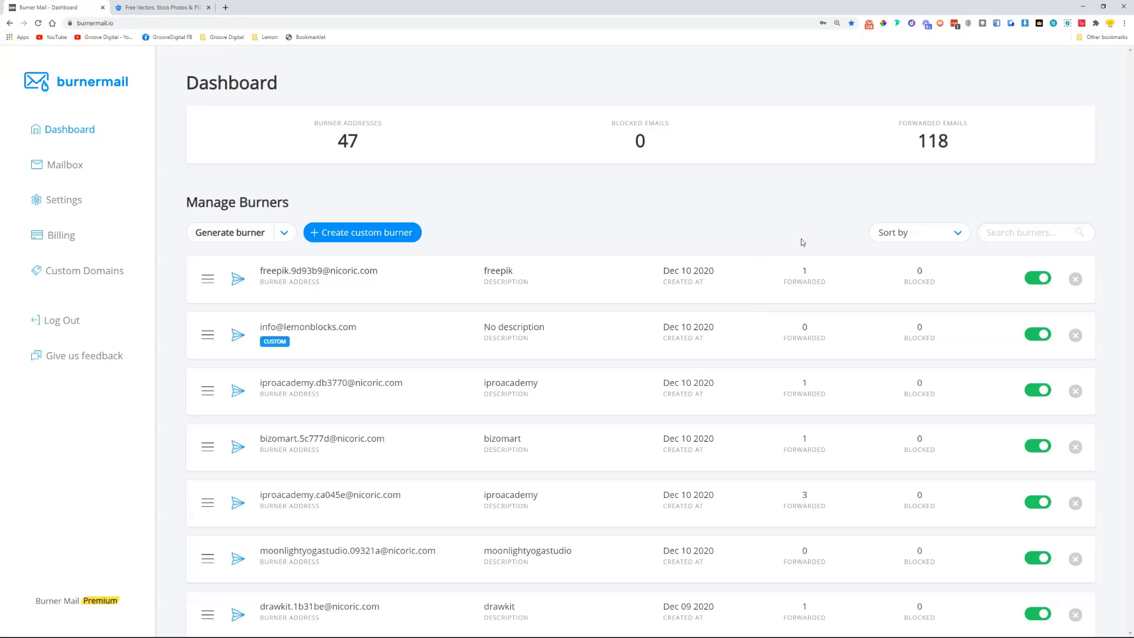
Step: Open the forwarded Freepik welcome email in Checker Plus and scroll to its confirmation link
left_click(868, 24)
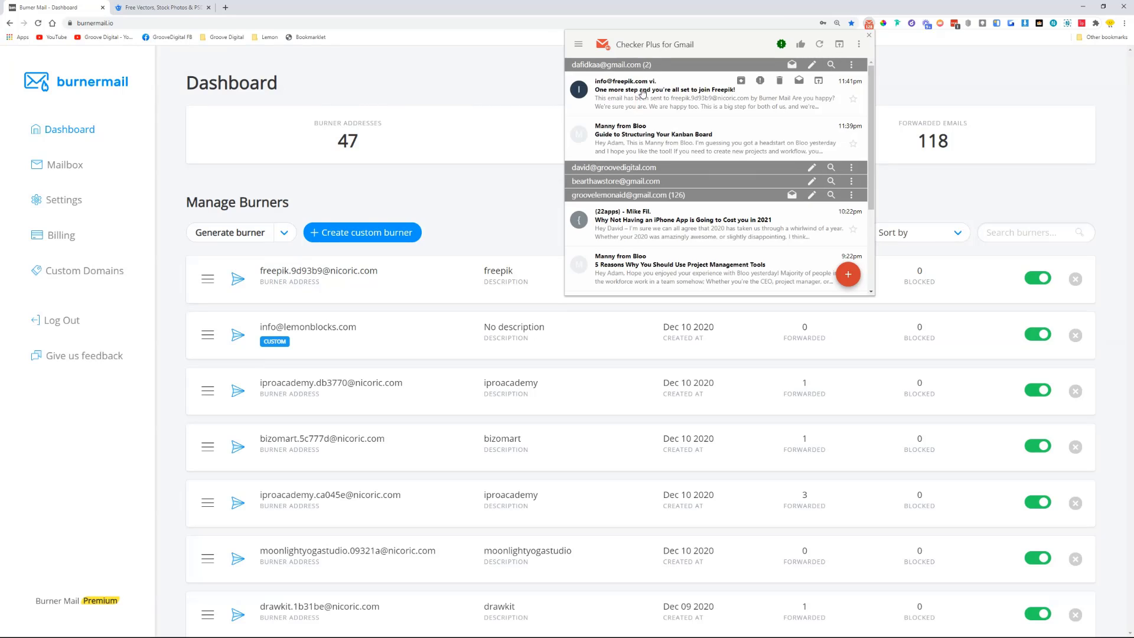
left_click(644, 93)
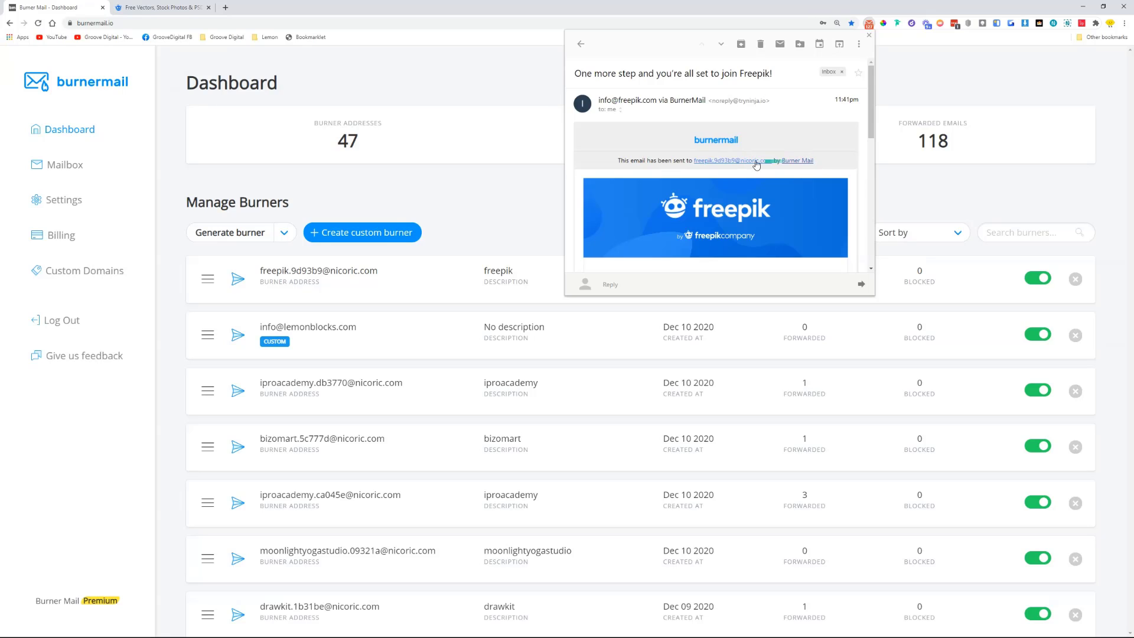
scroll(719, 152, "down", 4)
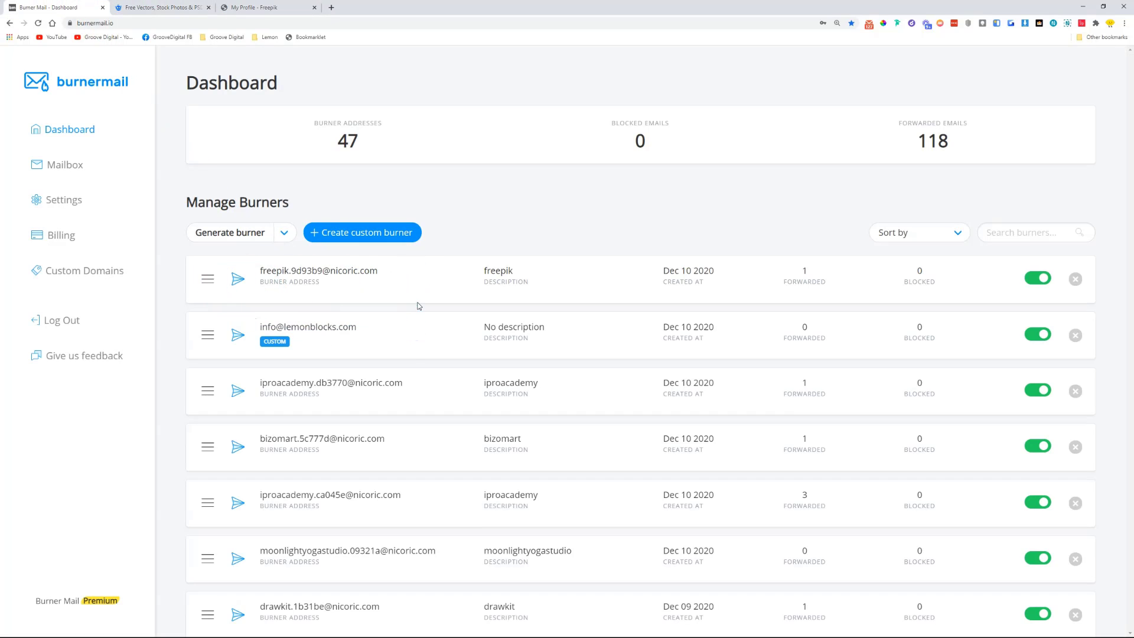
Step: Toggle off the freepik burner address, leaving it disabled with 2 forwarded emails
left_click(1048, 281)
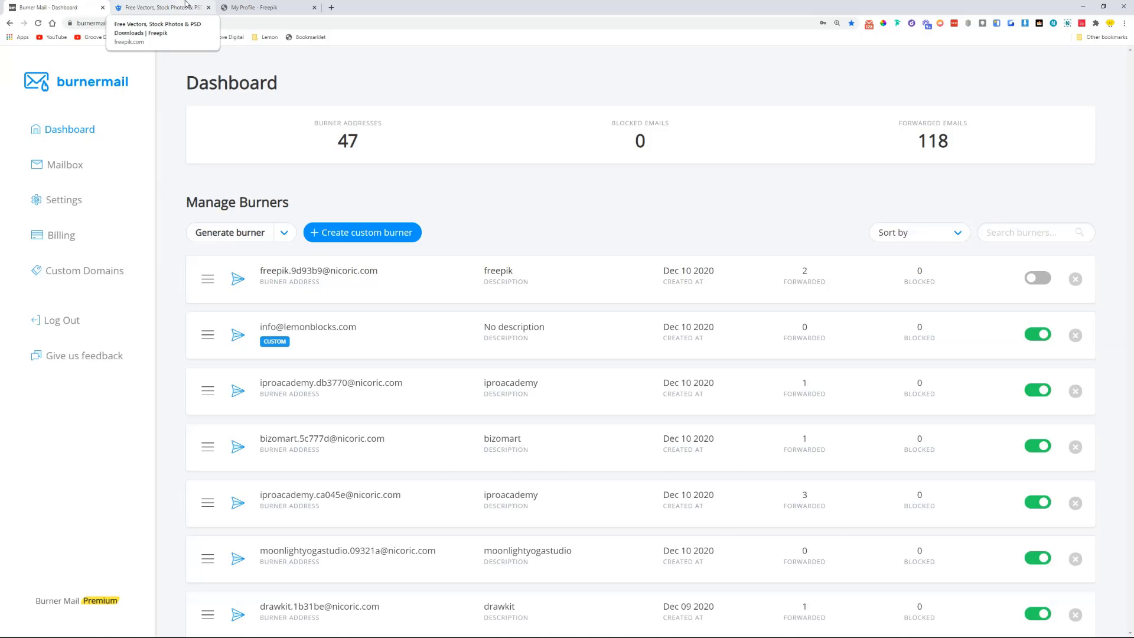
left_click(185, 3)
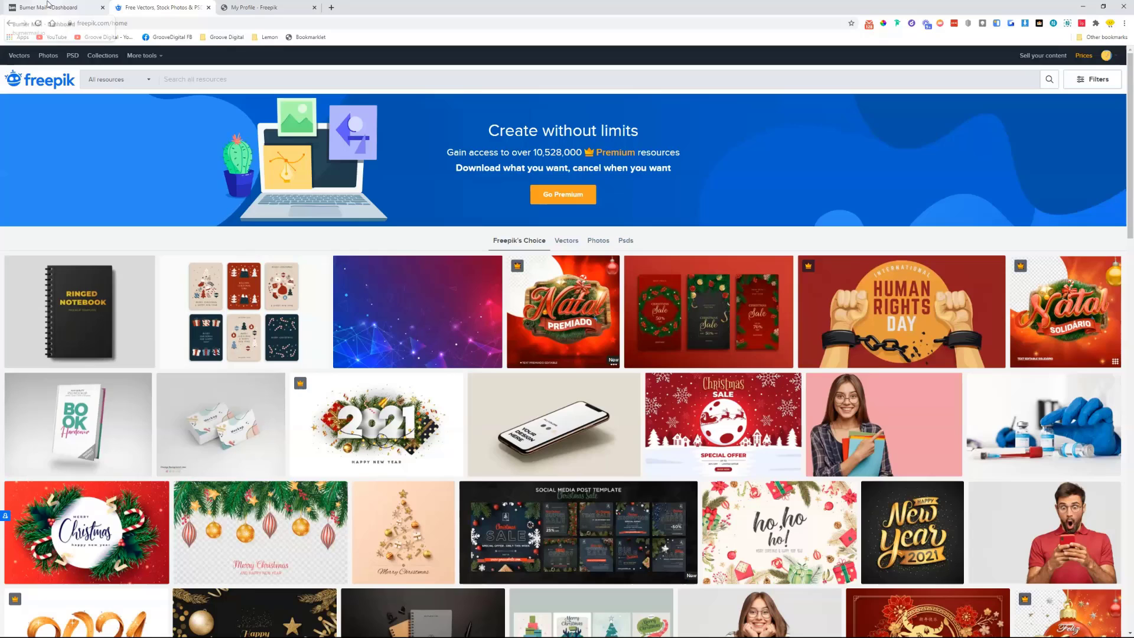
left_click(48, 5)
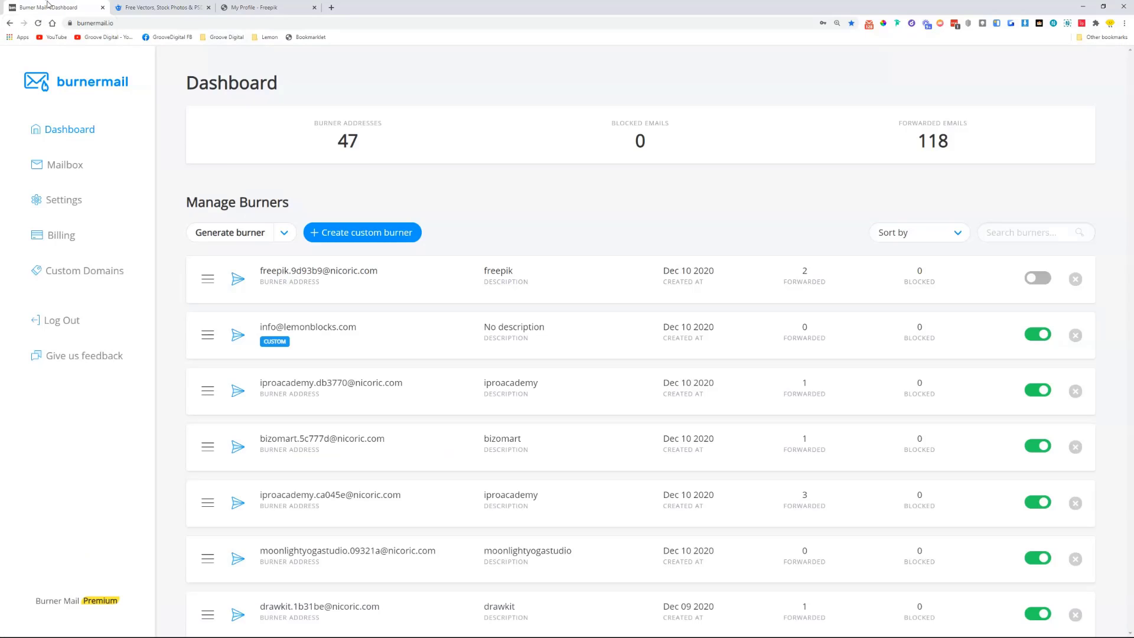
left_click(354, 277)
Step: In the incognito window, regenerate the demo burner address, then view the Premium plans at $2.99/month
key("super")
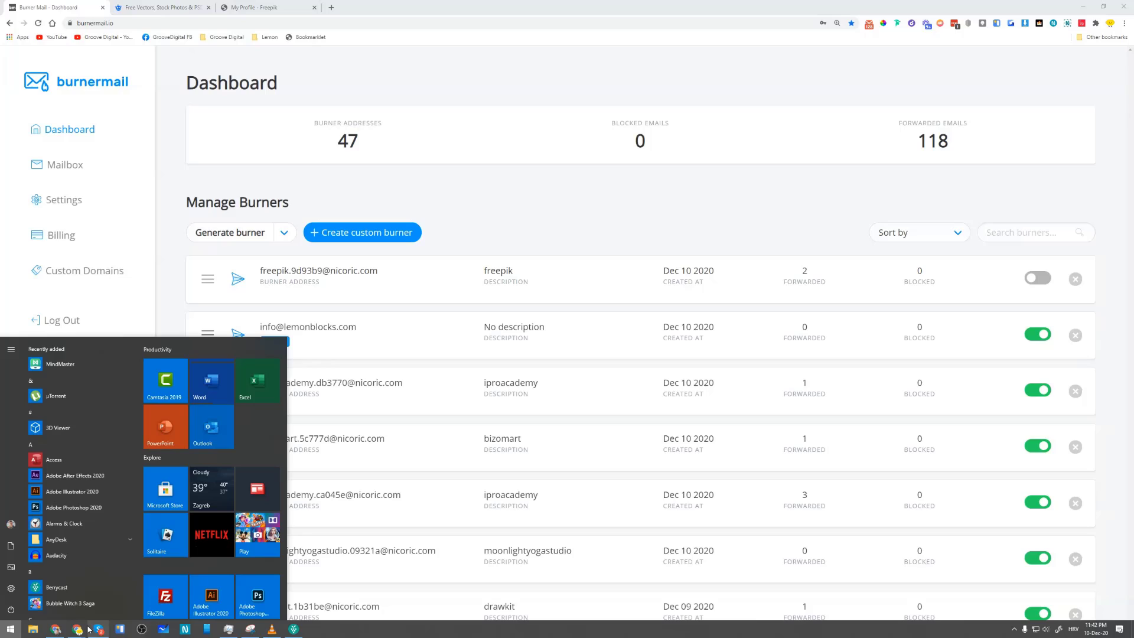
mouse_move(77, 631)
left_click(236, 594)
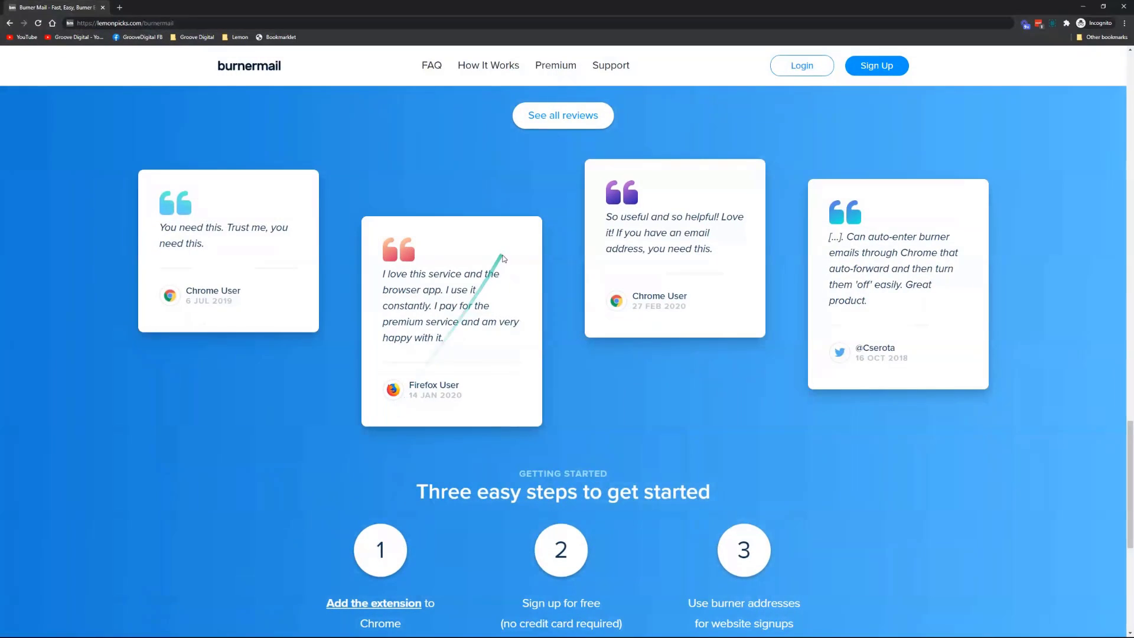
scroll(513, 192, "up", 20)
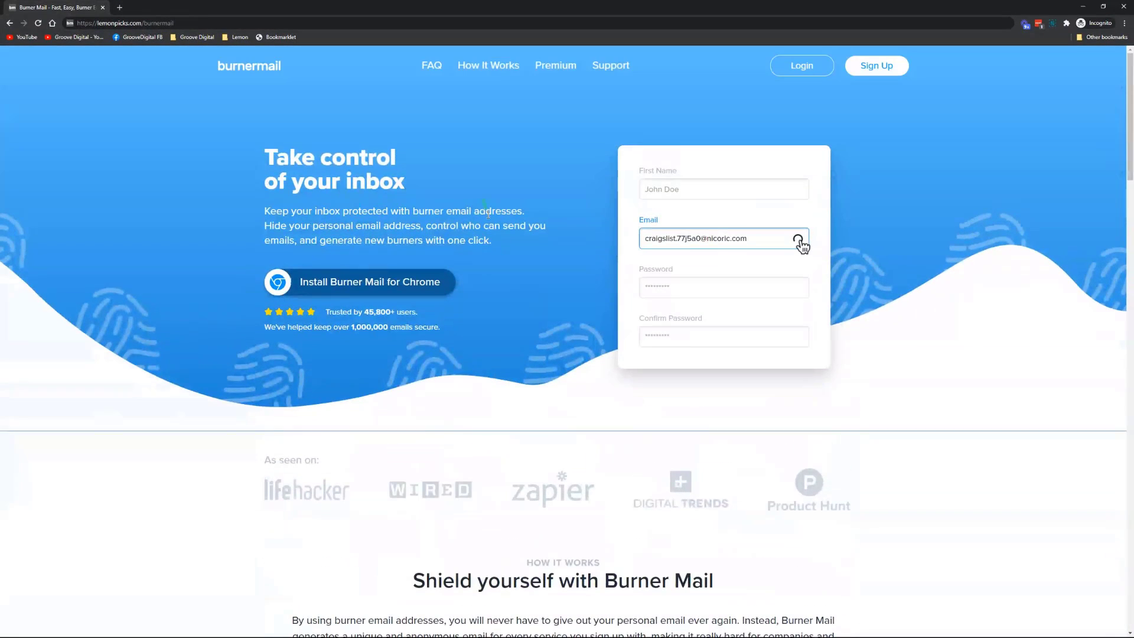
left_click(798, 240)
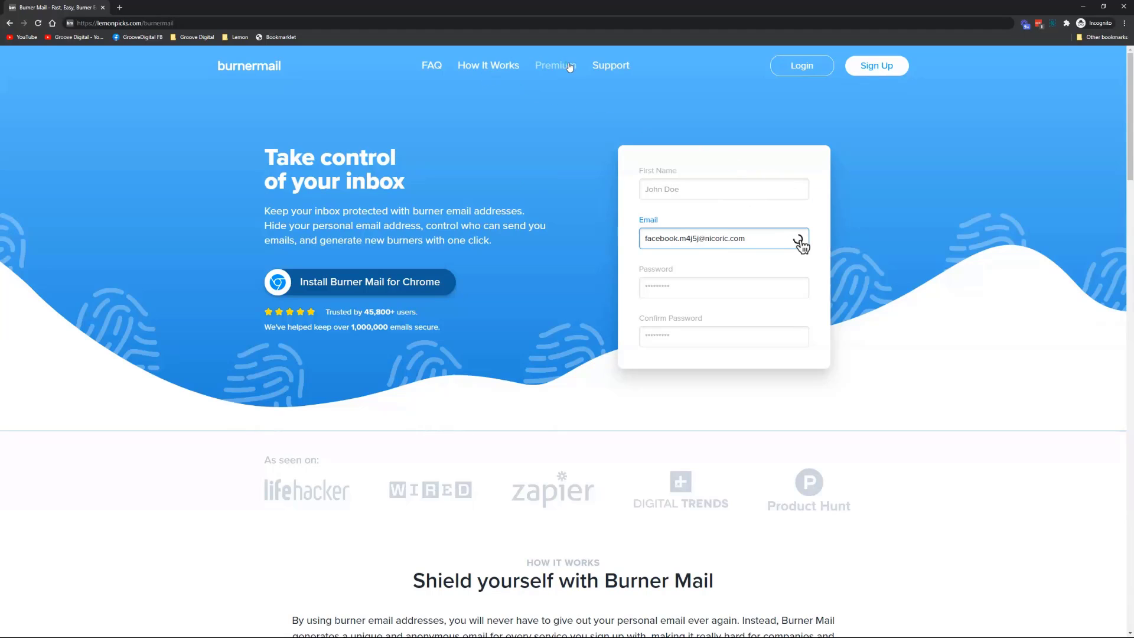
left_click(260, 291)
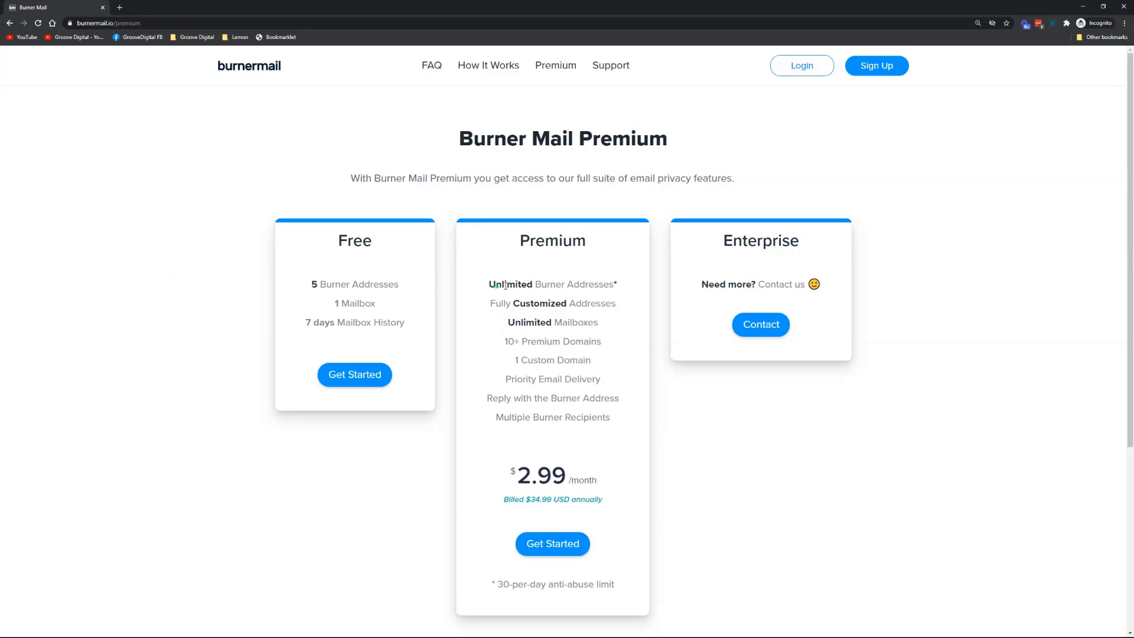
Step: Highlight Premium's '1 Custom Domain' line, then return home via the burnermail logo
left_click_drag(505, 360, 617, 357)
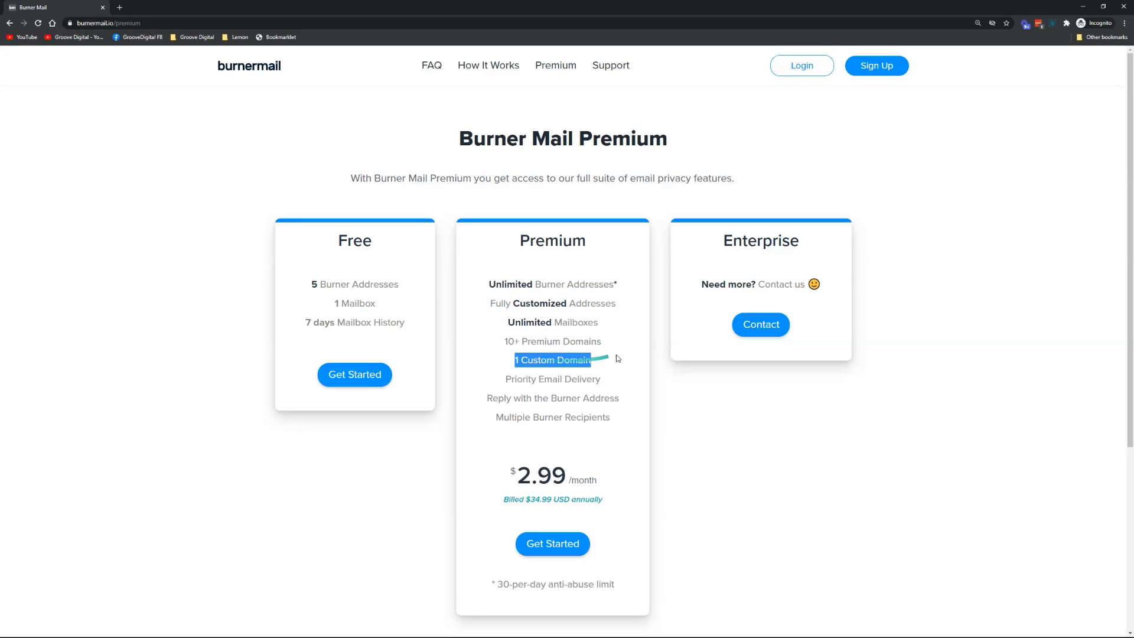
left_click(616, 353)
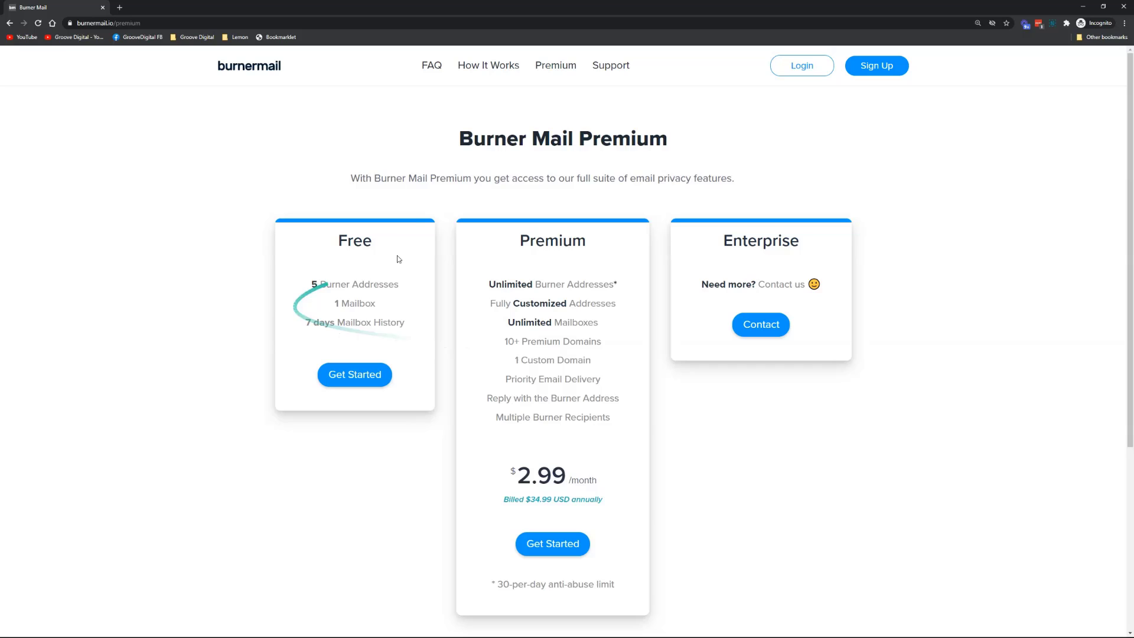
left_click(256, 68)
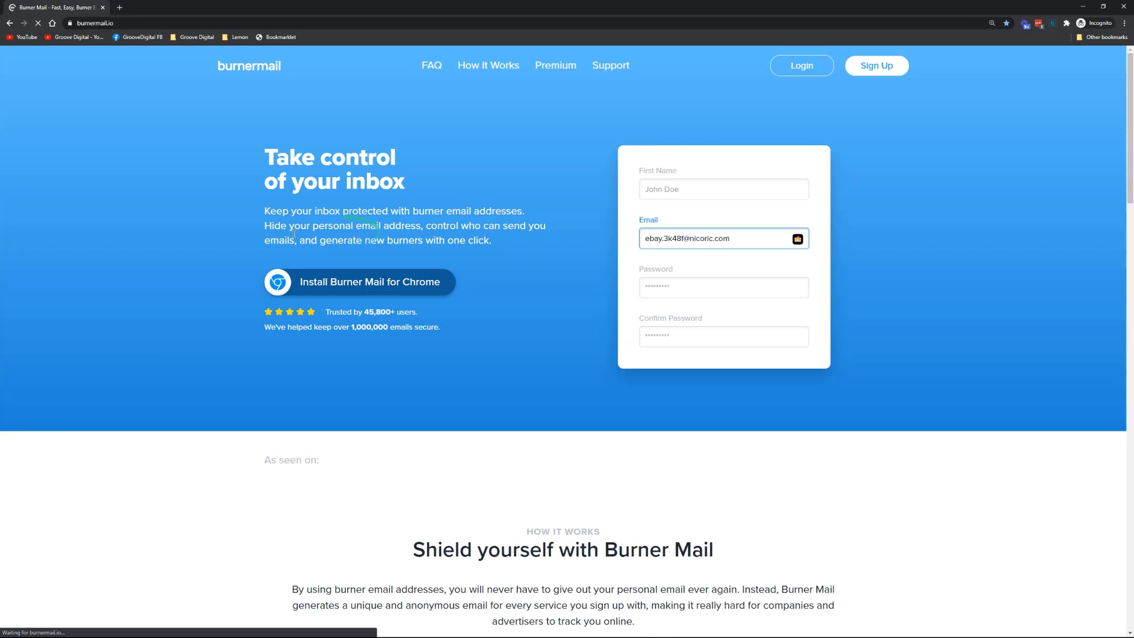